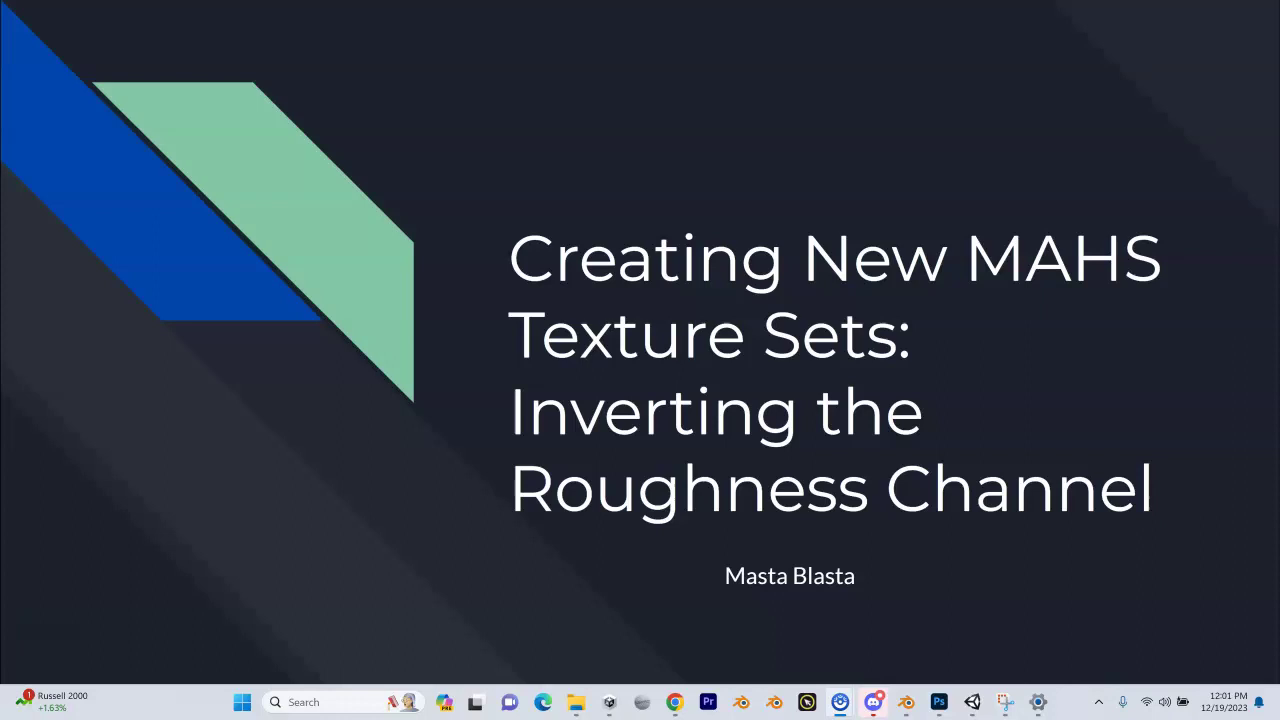
Go up from Forrest Floor to the ExtraMaterials folder in File Explorer, then switch to the Unity editor.
click(358, 176)
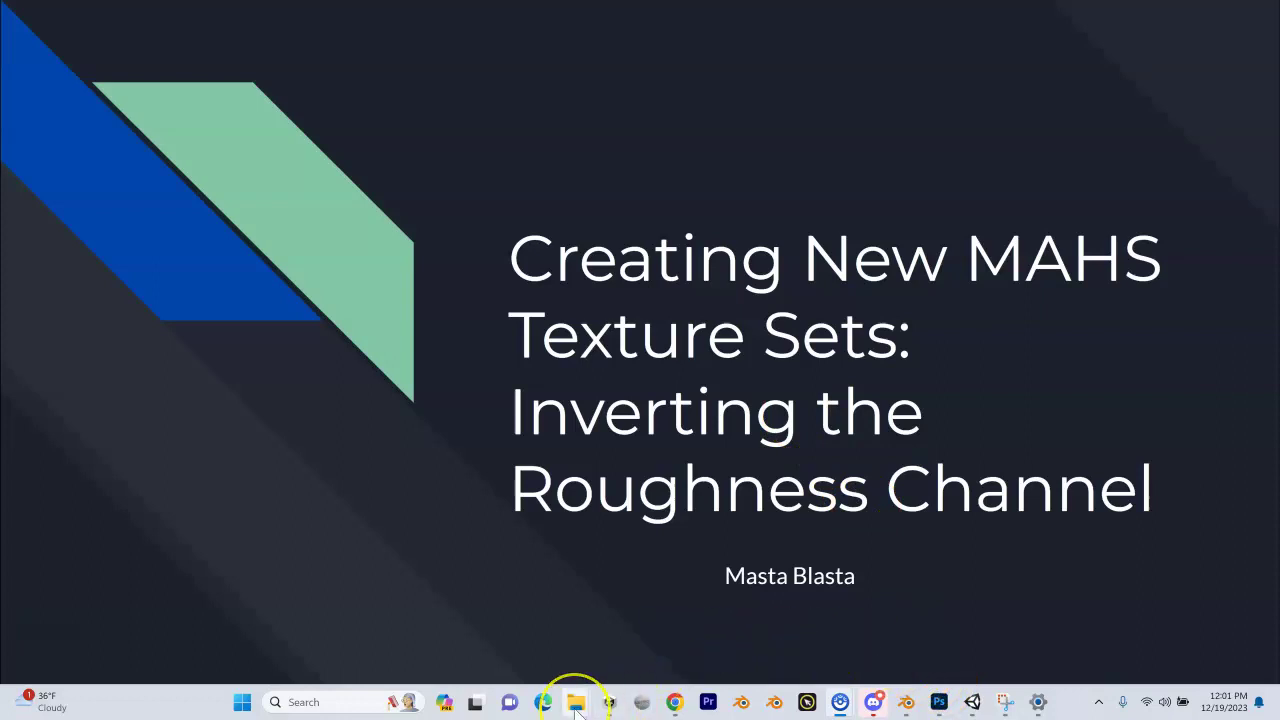
mouse_move(585, 692)
click(543, 651)
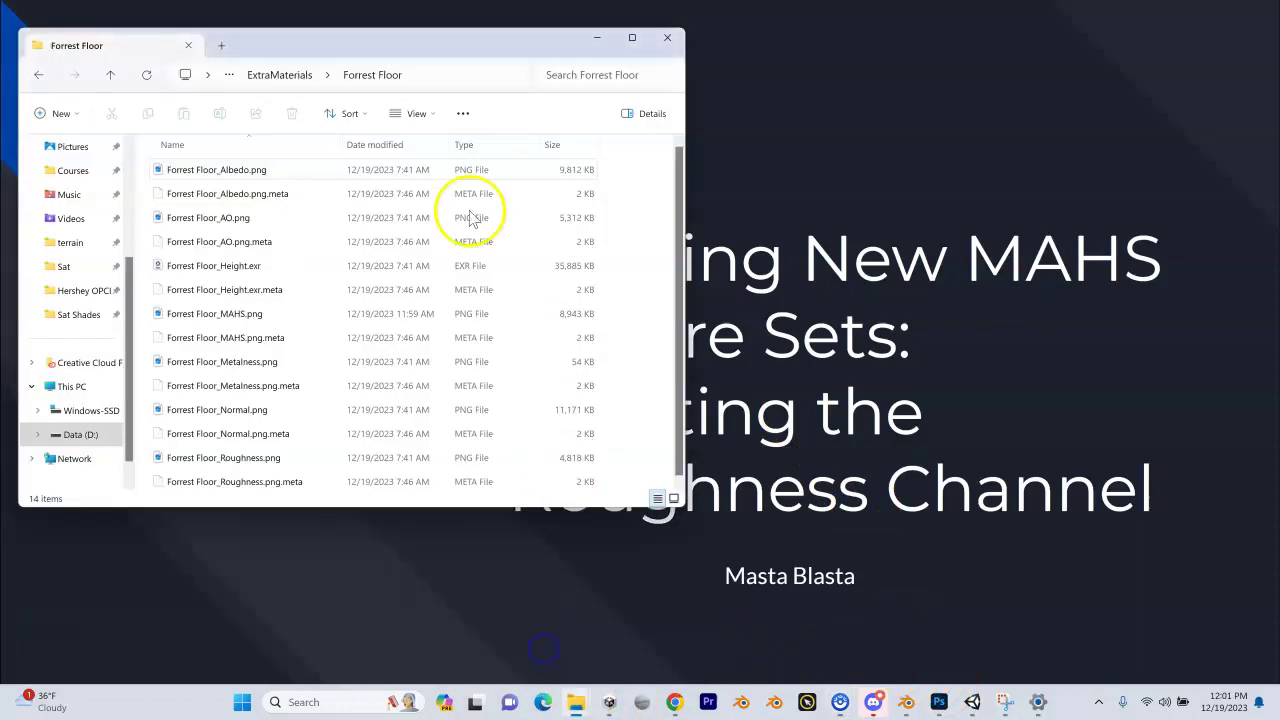
click(110, 77)
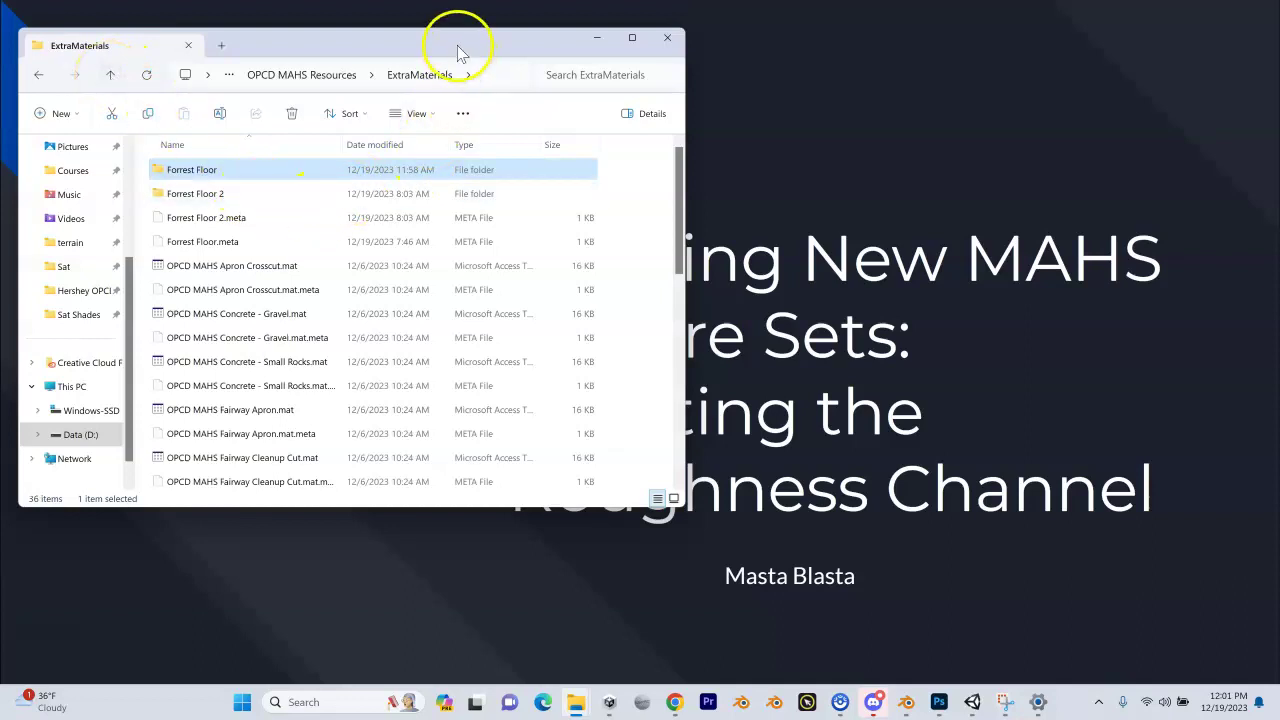
drag(503, 49, 866, 104)
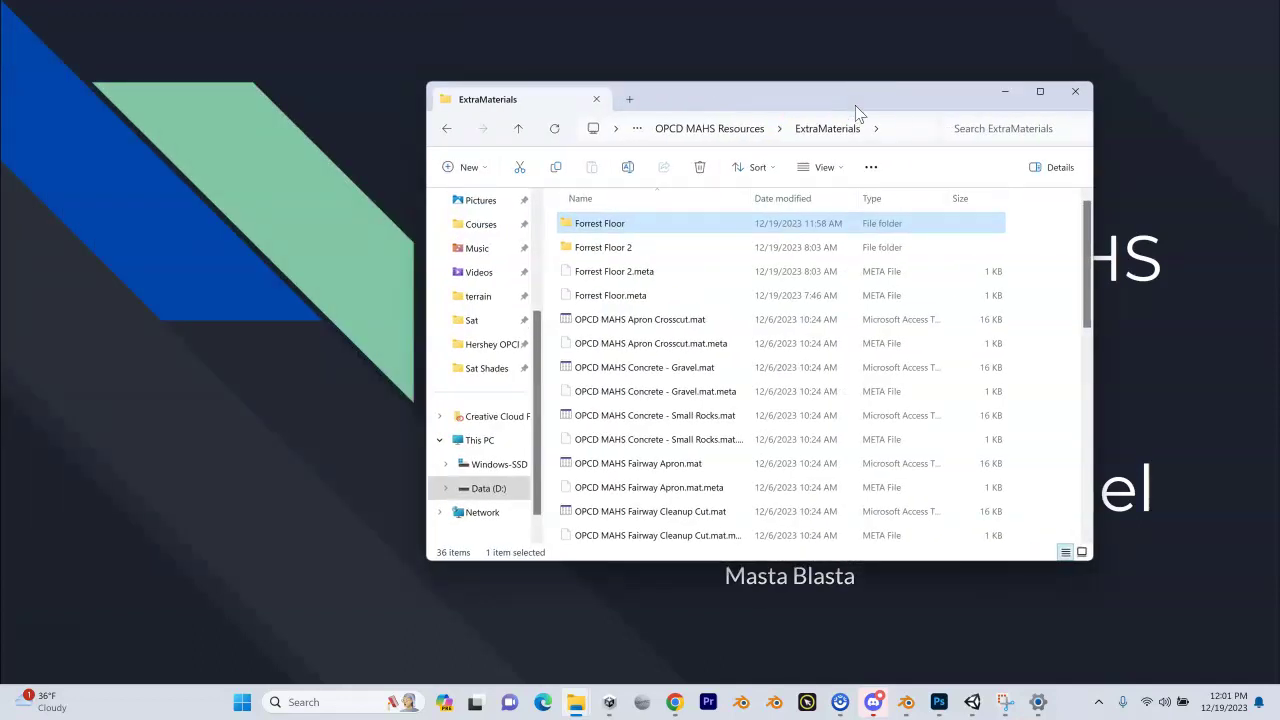
click(1025, 606)
click(974, 700)
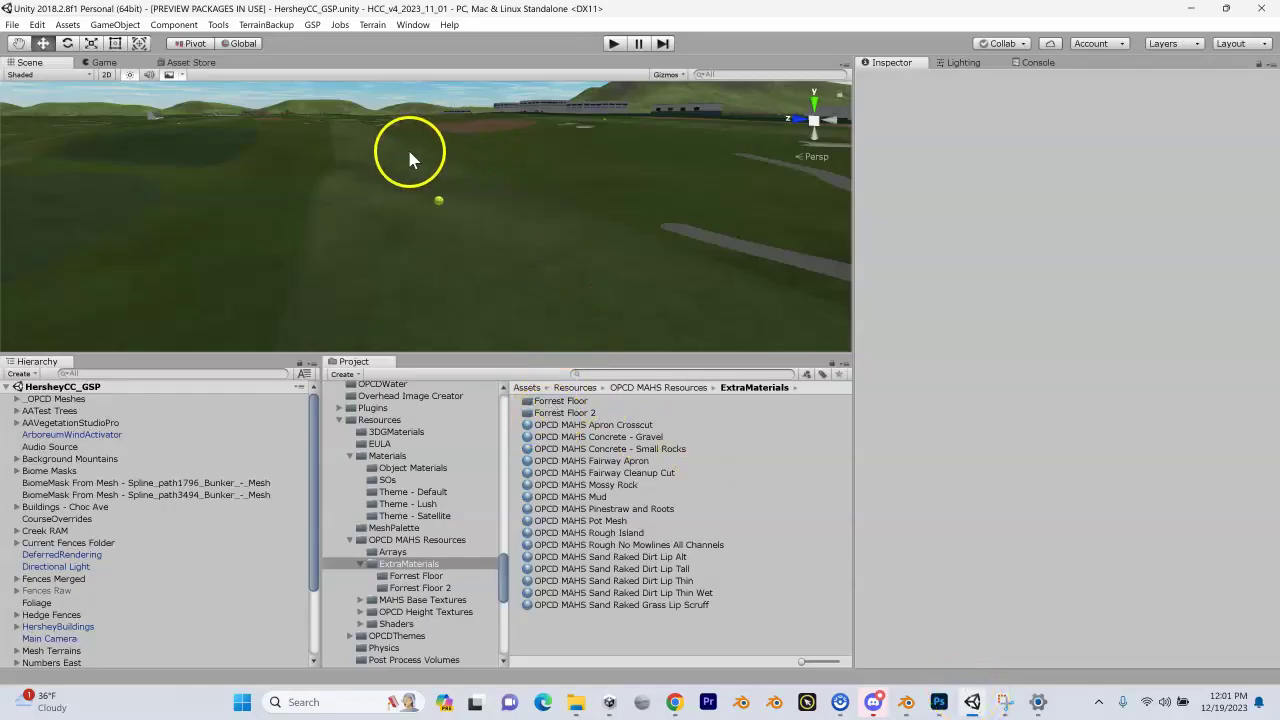
In the Forrest Floor 2 folder, reveal the Forrest Floor 2_MAHS texture in File Explorer.
double_click(578, 414)
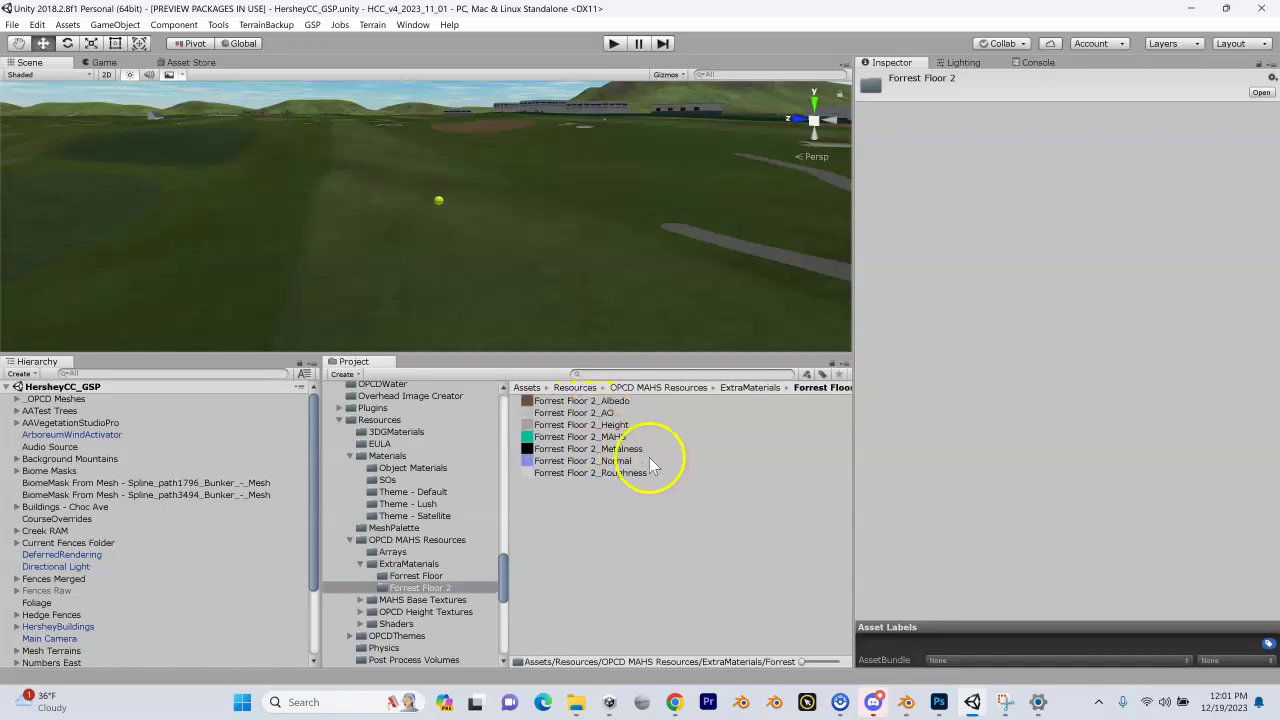
click(542, 437)
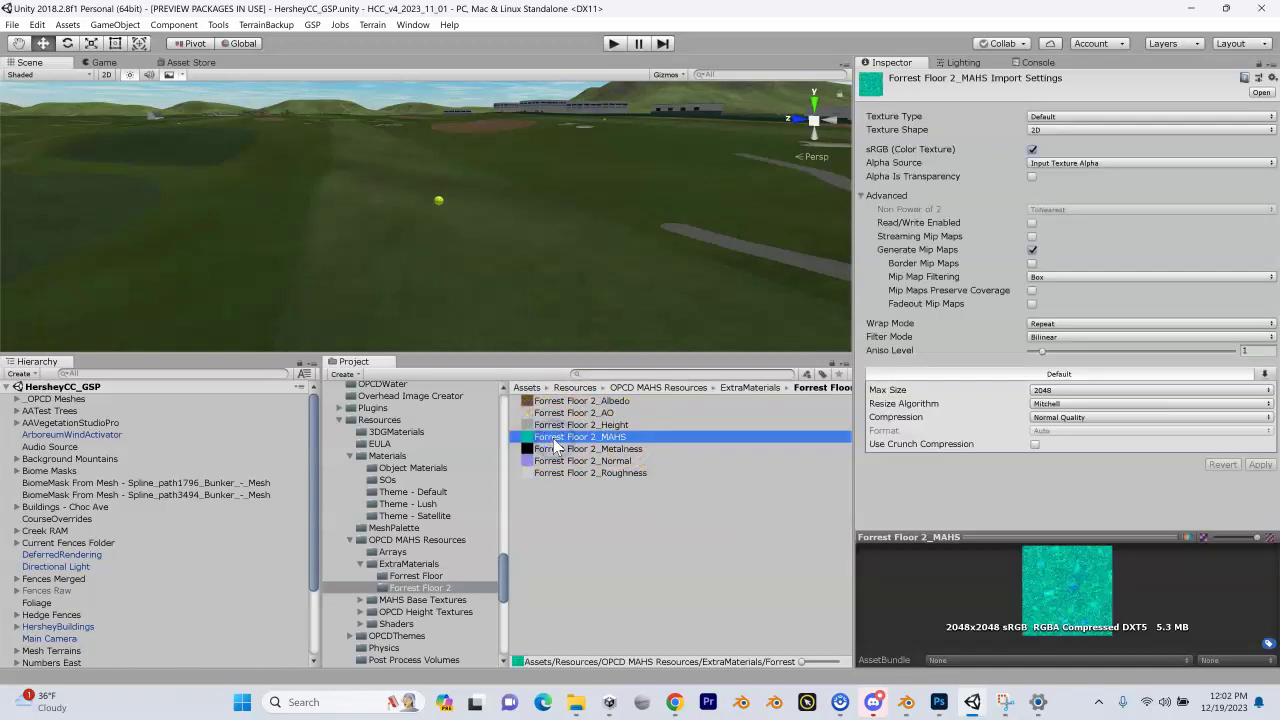
right_click(577, 446)
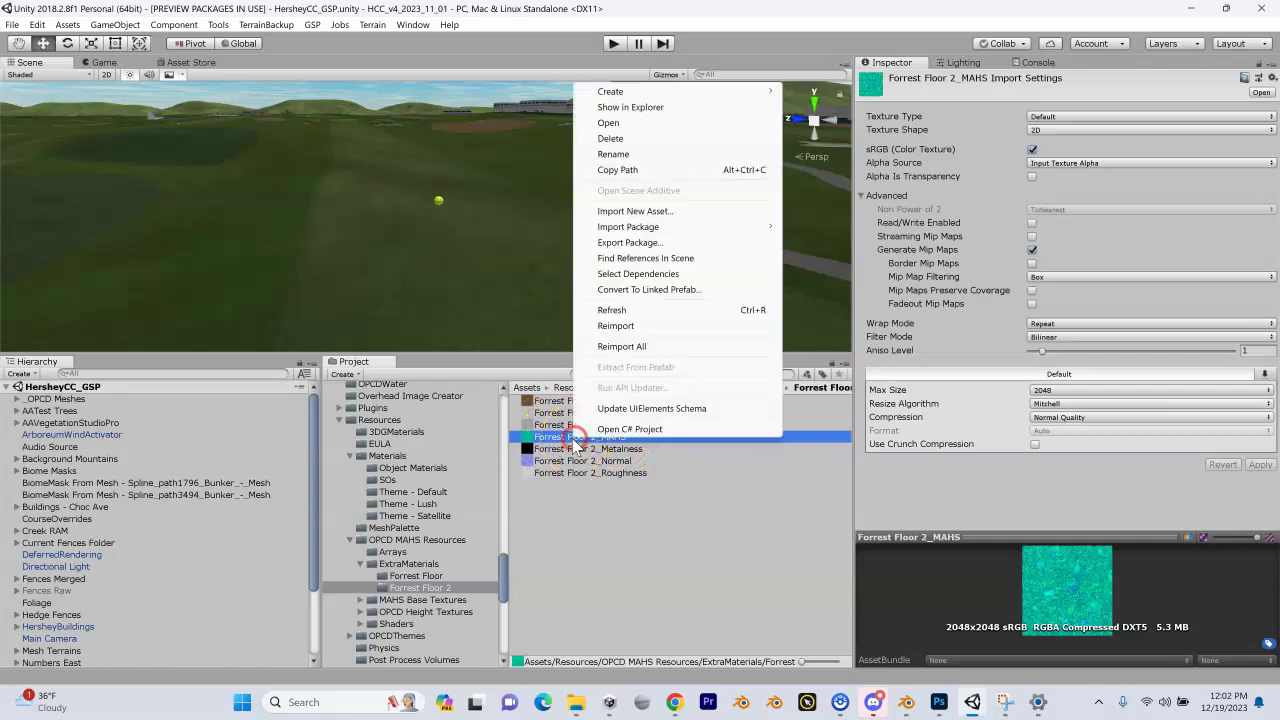
click(662, 108)
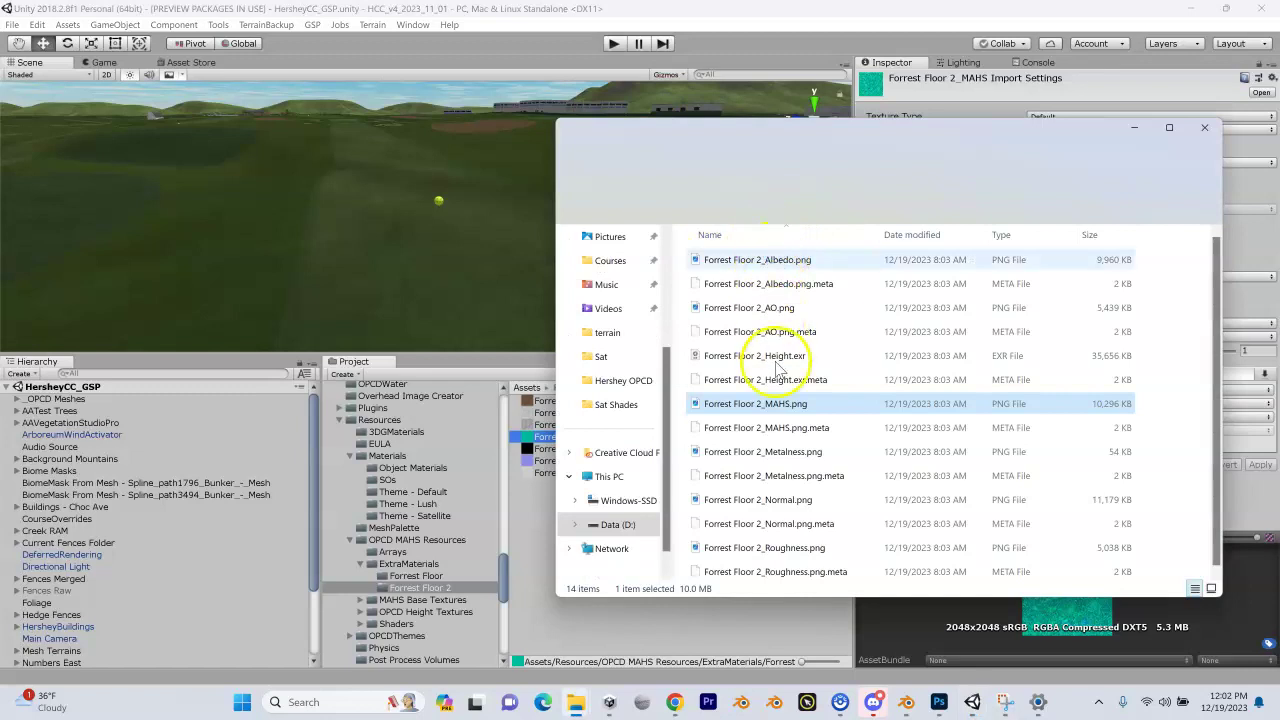
Open Forrest Floor 2_MAHS.png with Adobe Photoshop 2024.
click(766, 412)
right_click(766, 412)
mouse_move(878, 117)
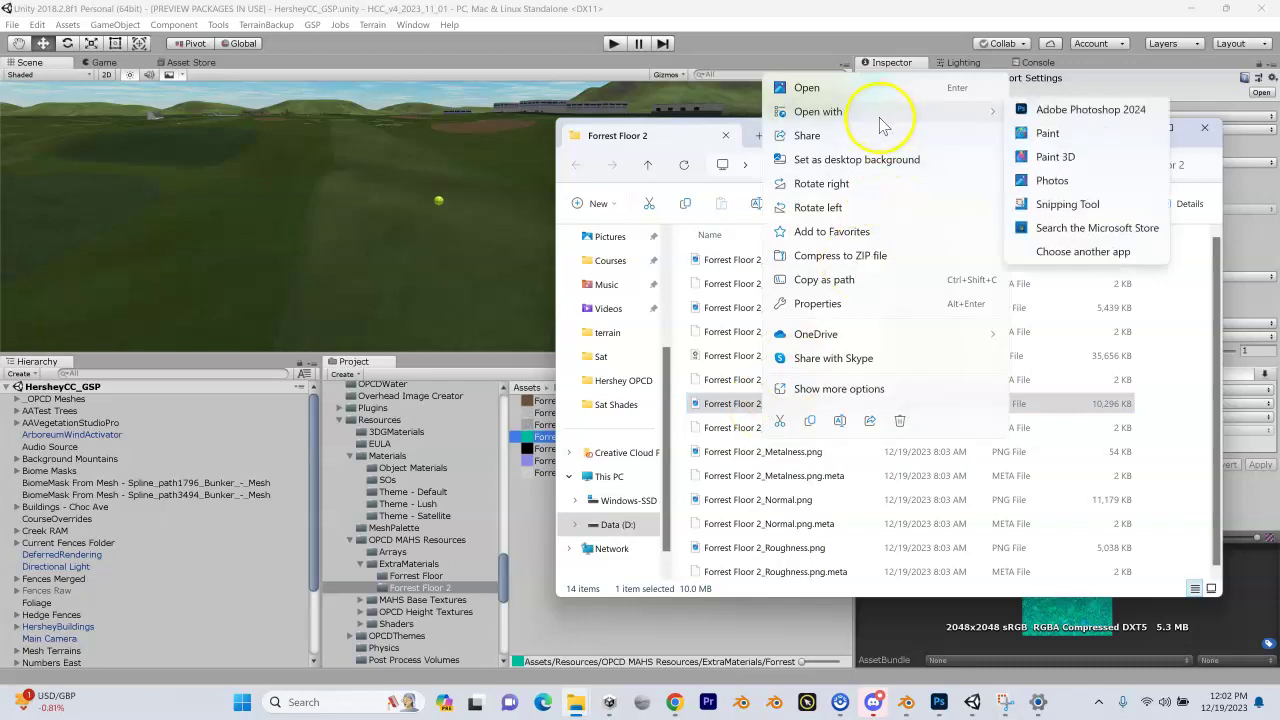
click(1059, 120)
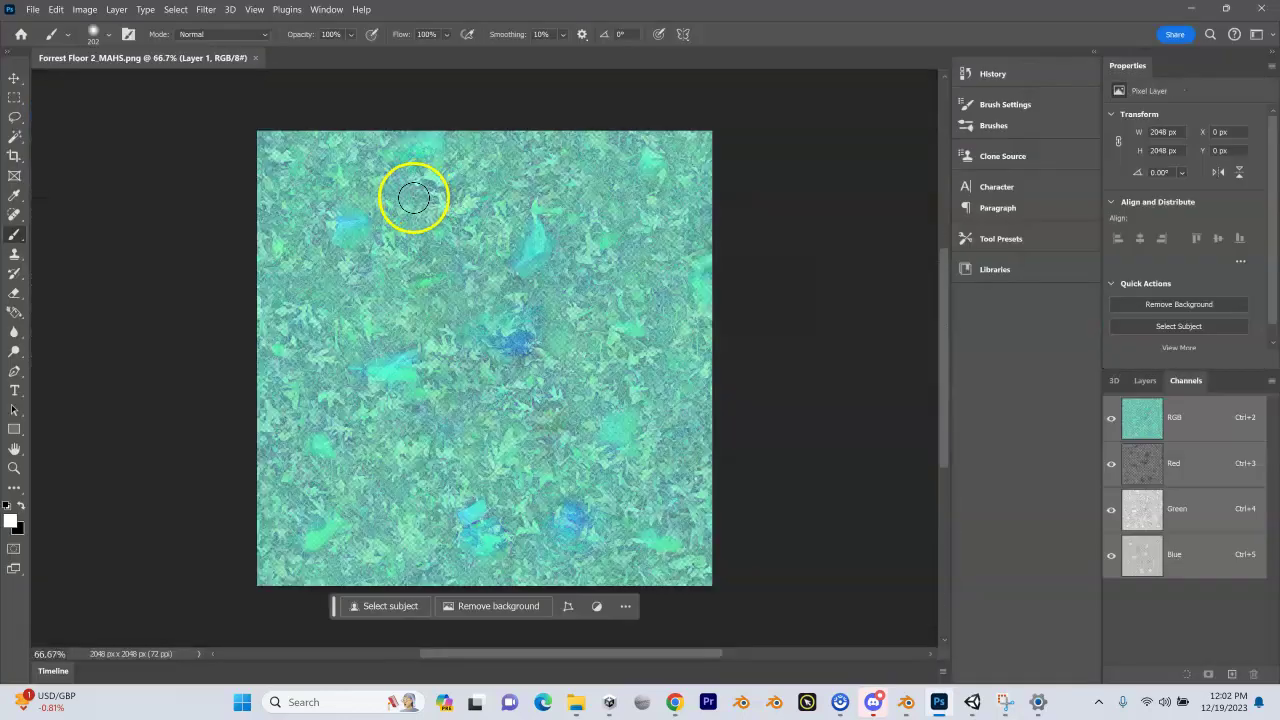
Dismiss the 3D-discontinued notice and show the Channels panel with RGB, Red, Green and Blue.
click(1115, 384)
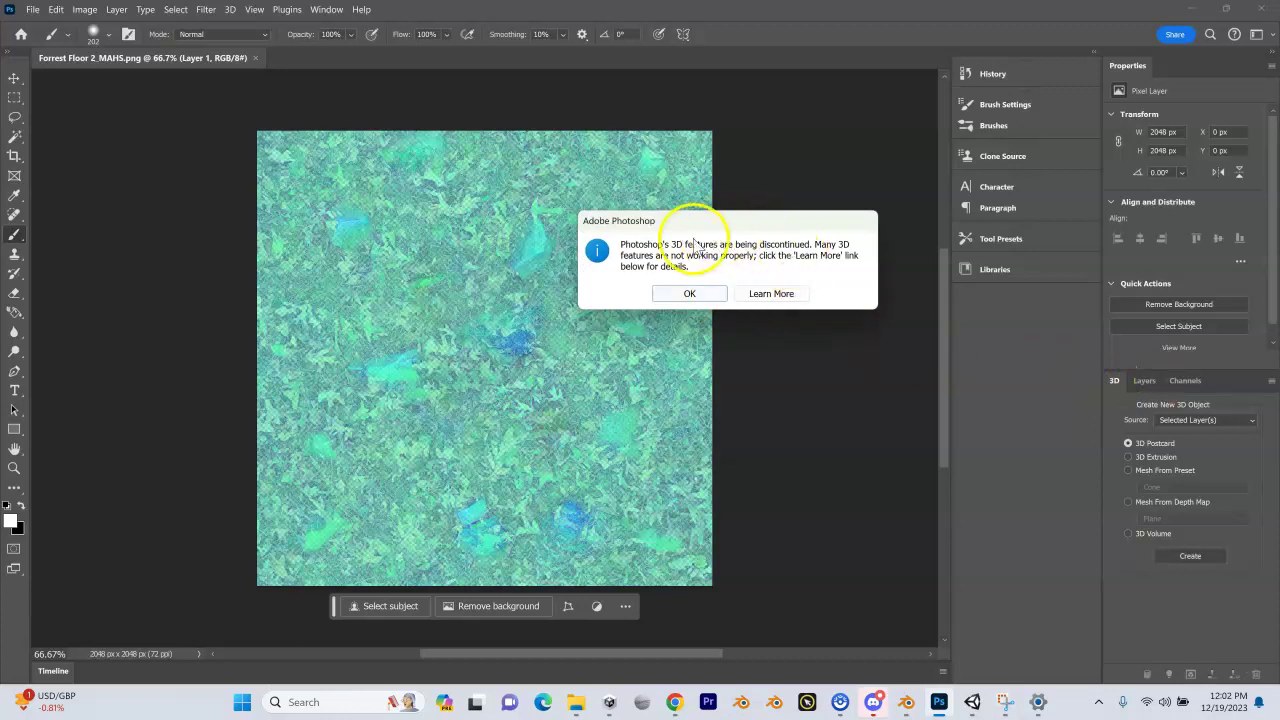
click(690, 294)
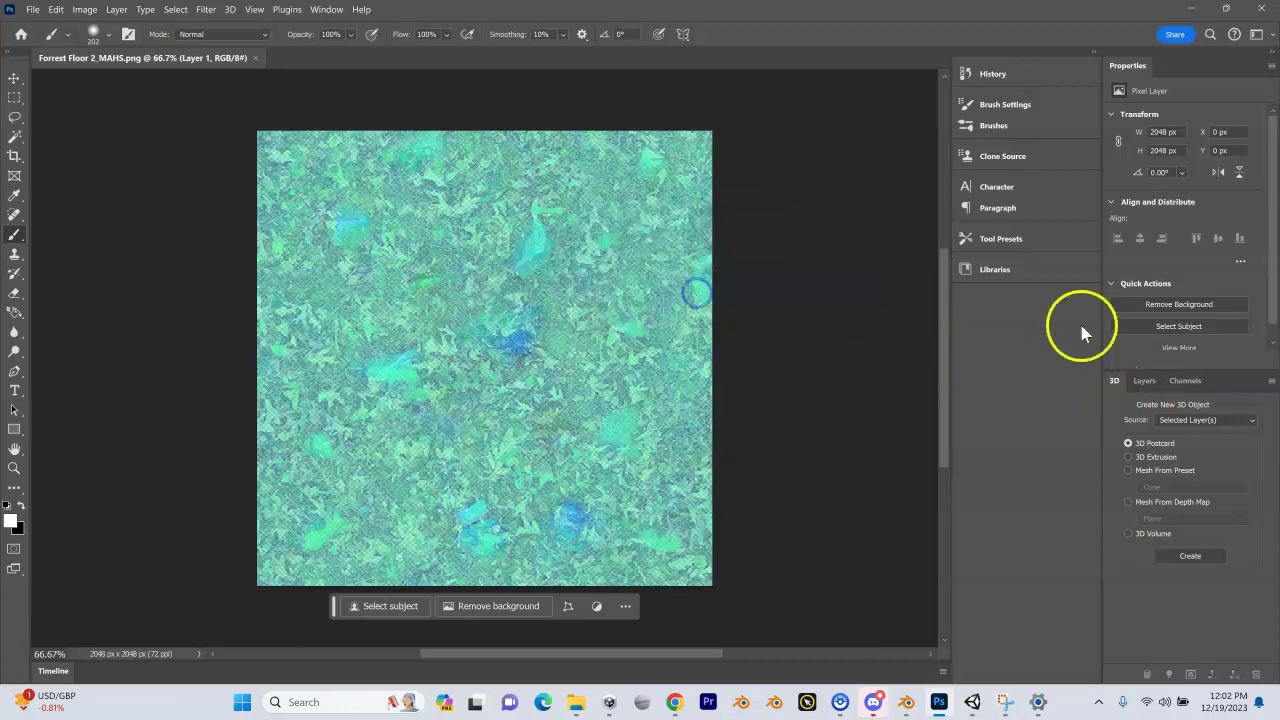
click(1144, 381)
click(1186, 380)
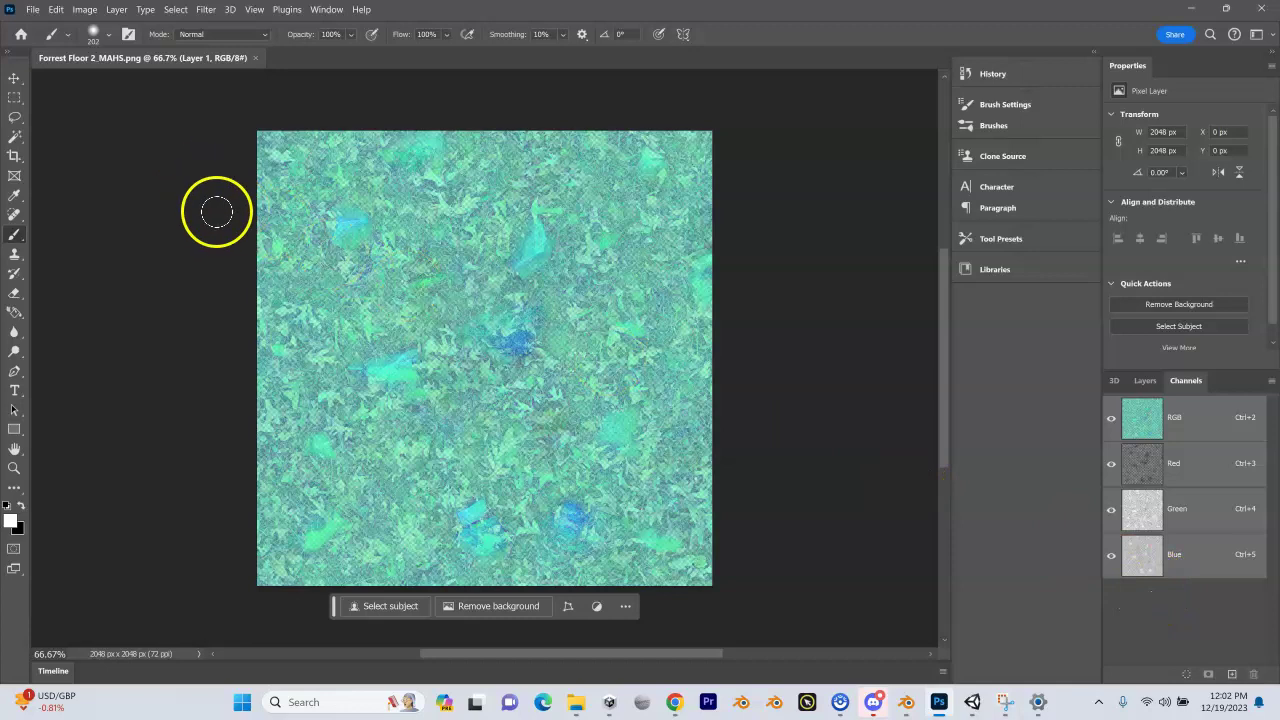
Add a layer mask to Layer 1 from its transparency.
click(118, 10)
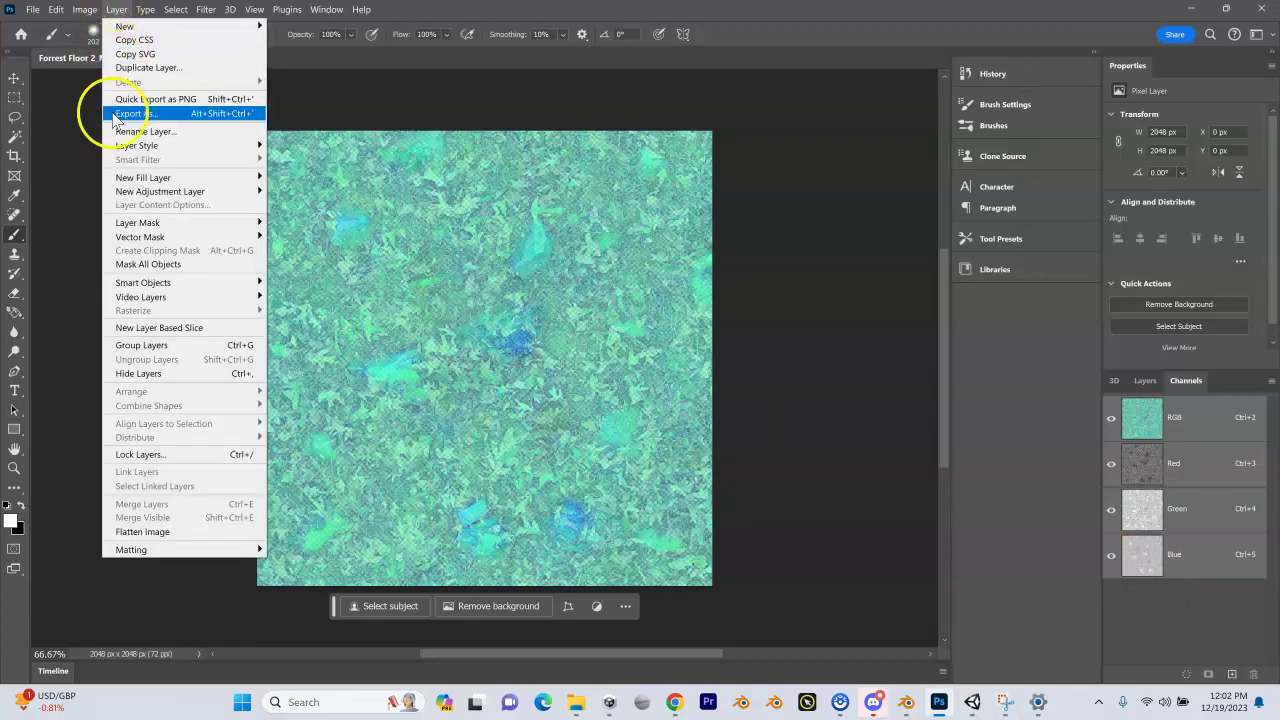
mouse_move(110, 224)
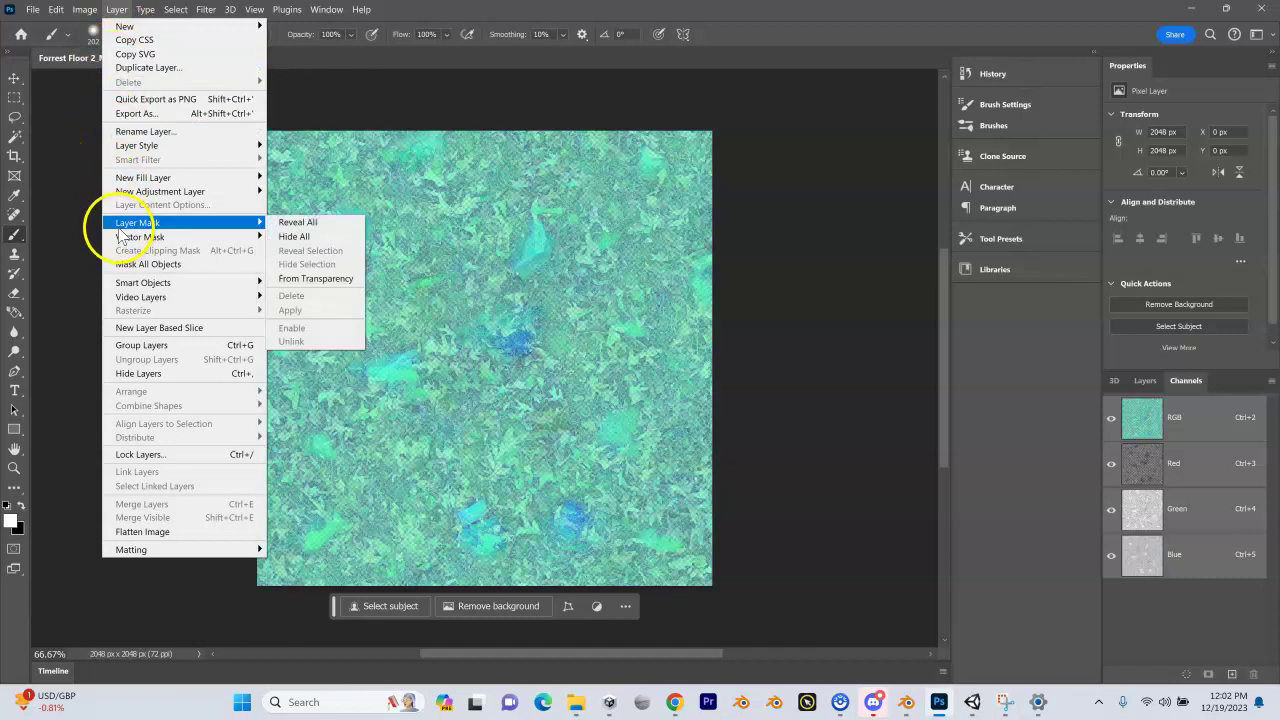
click(309, 278)
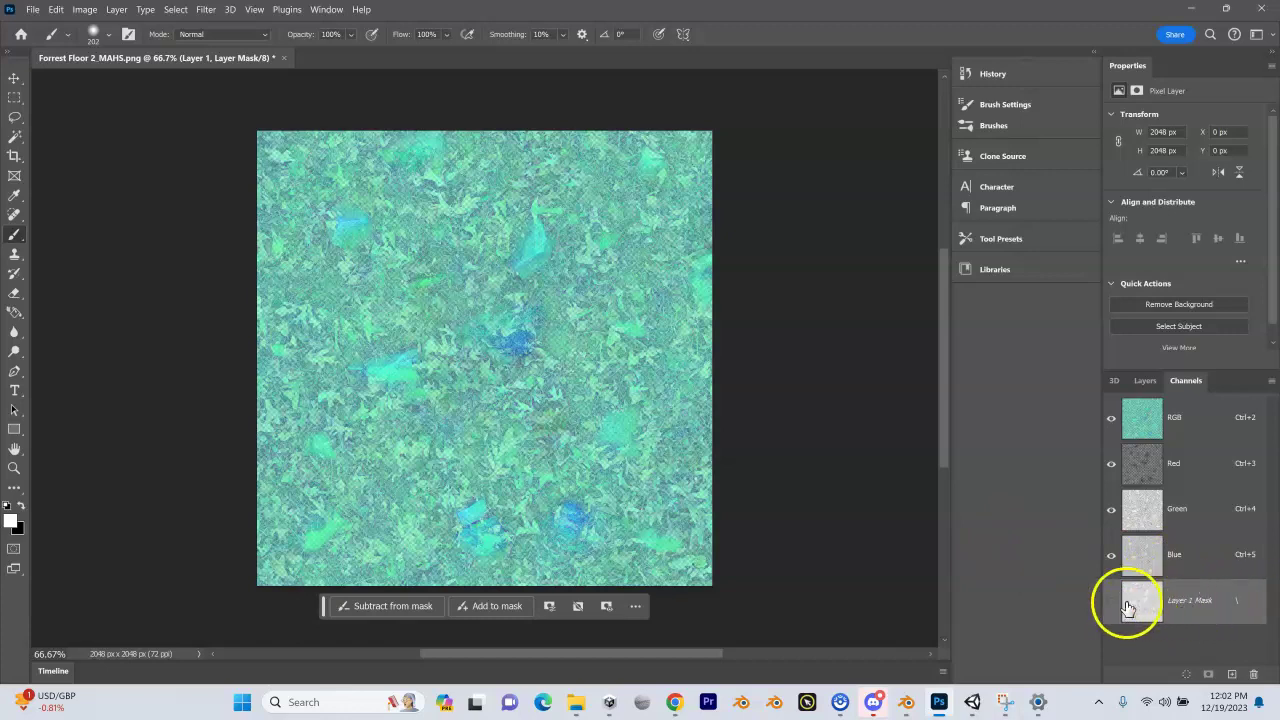
Display only the Layer 1 Mask channel and select the entire canvas.
click(1110, 420)
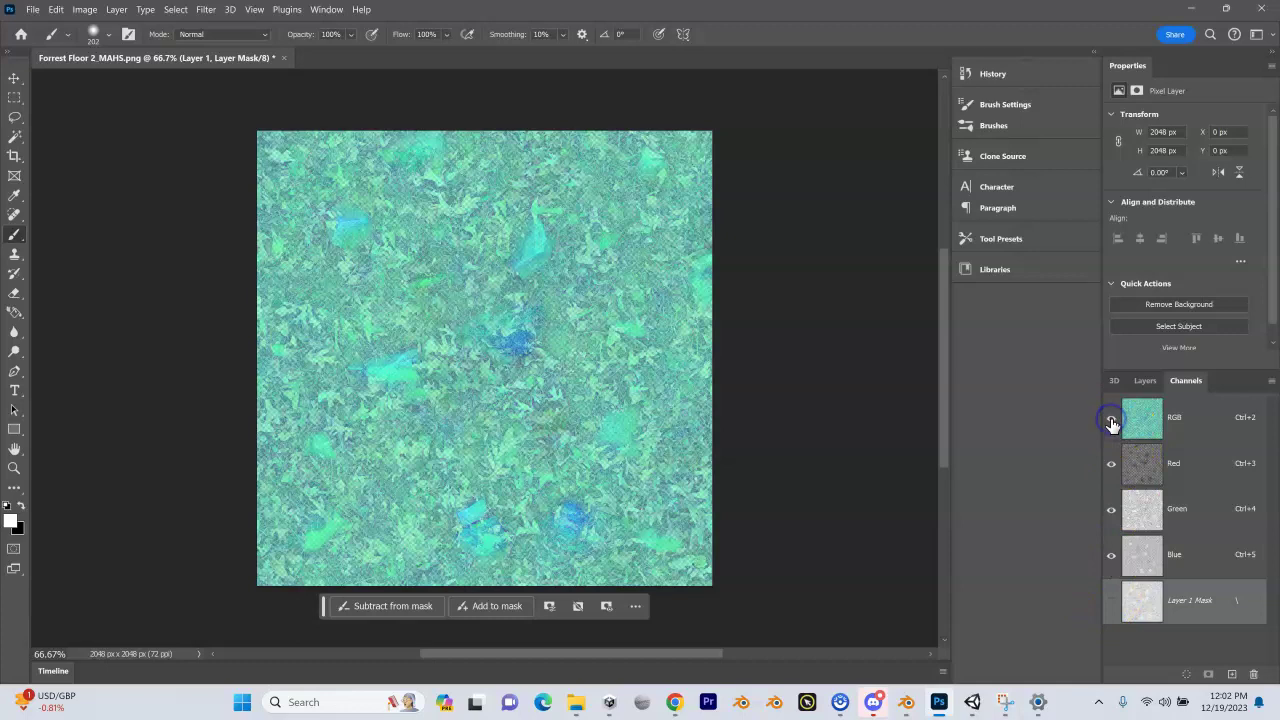
click(1110, 601)
click(1111, 418)
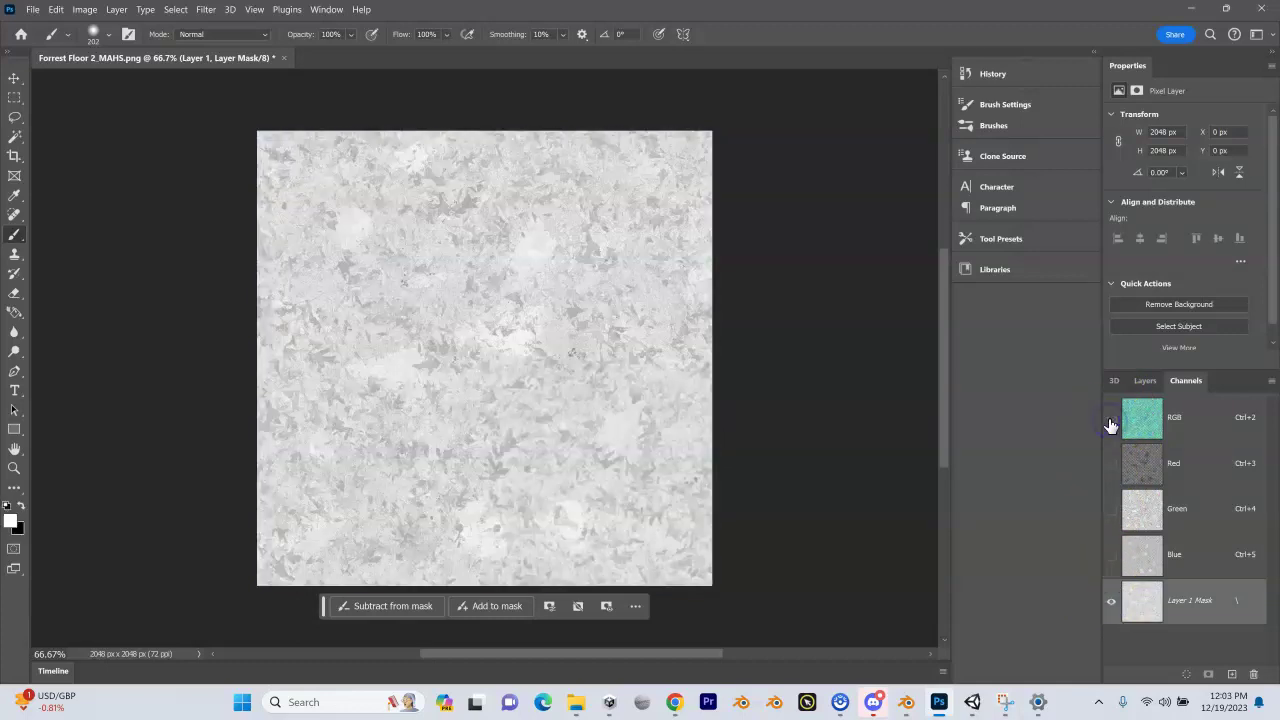
click(1110, 420)
click(1110, 420)
click(176, 10)
click(186, 26)
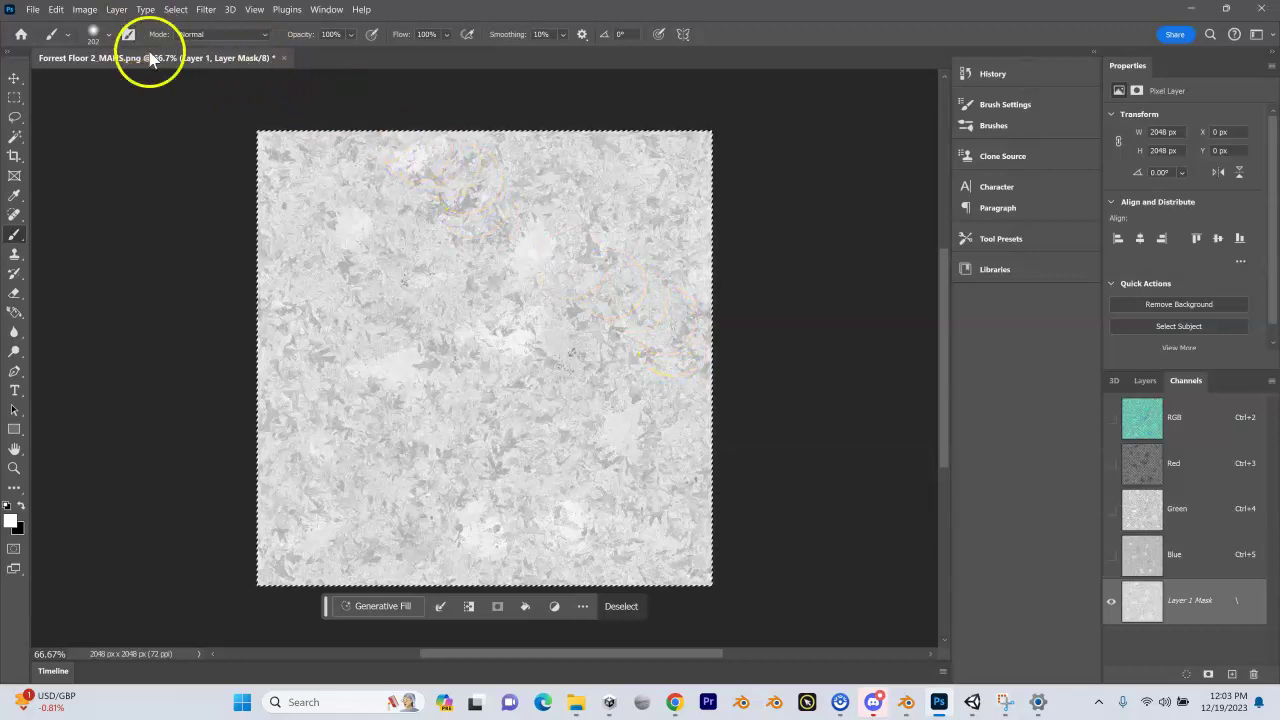
Invert the layer mask and make the RGB channels visible again.
click(88, 10)
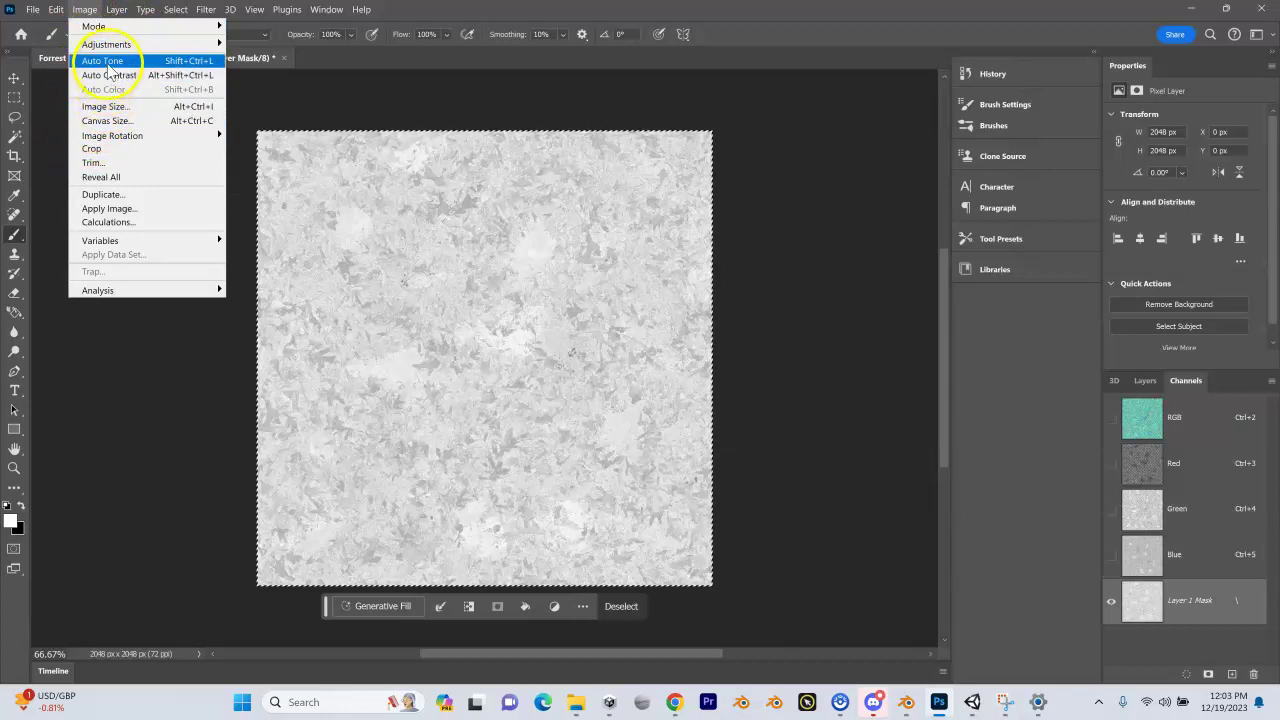
mouse_move(110, 44)
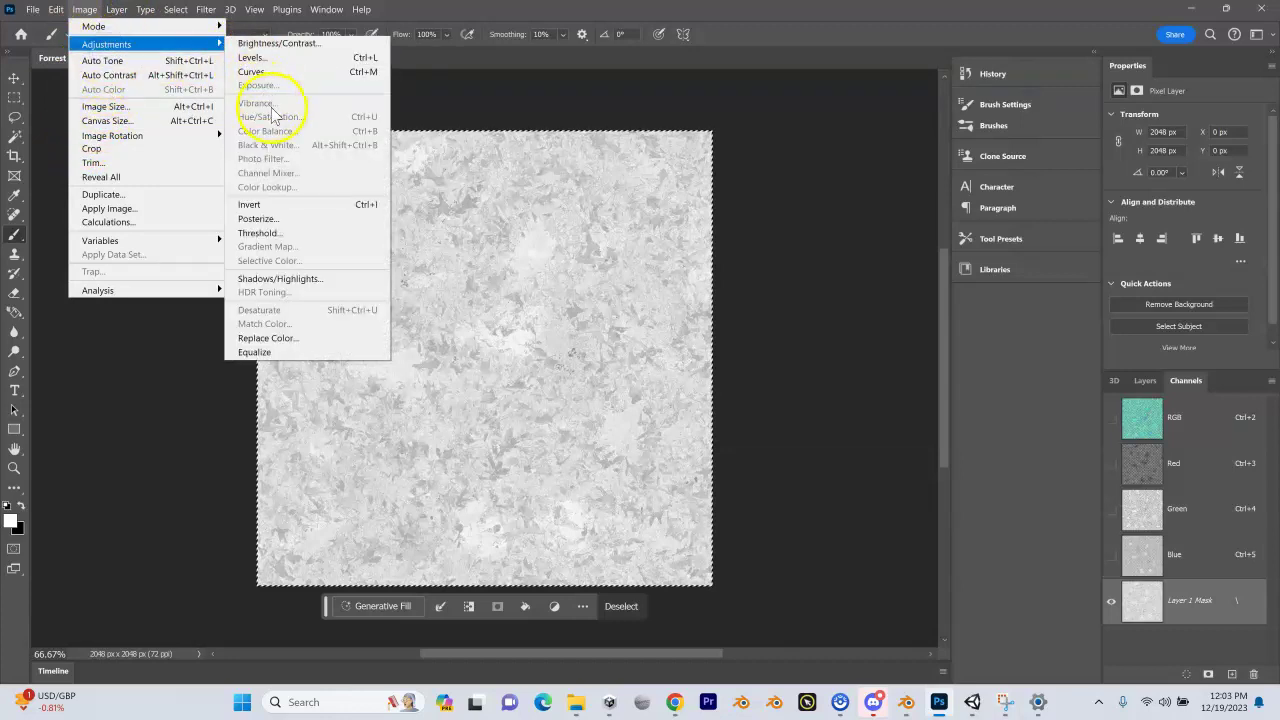
click(256, 206)
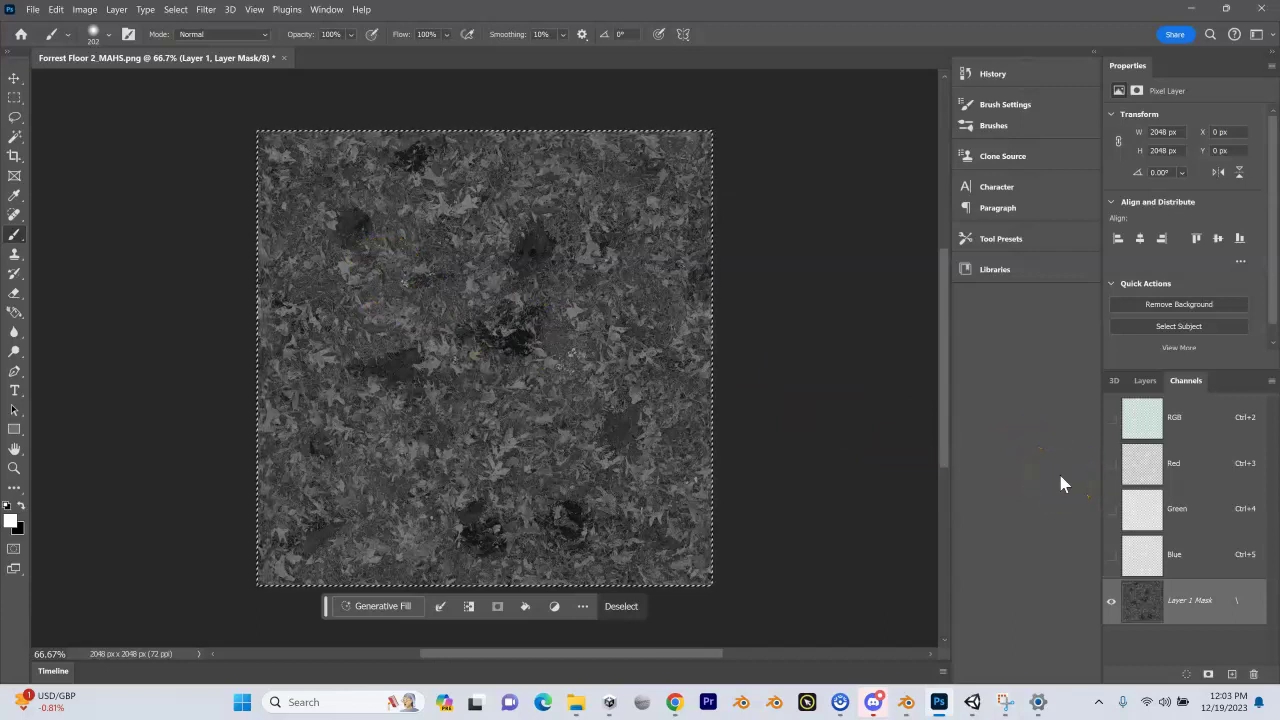
click(1104, 415)
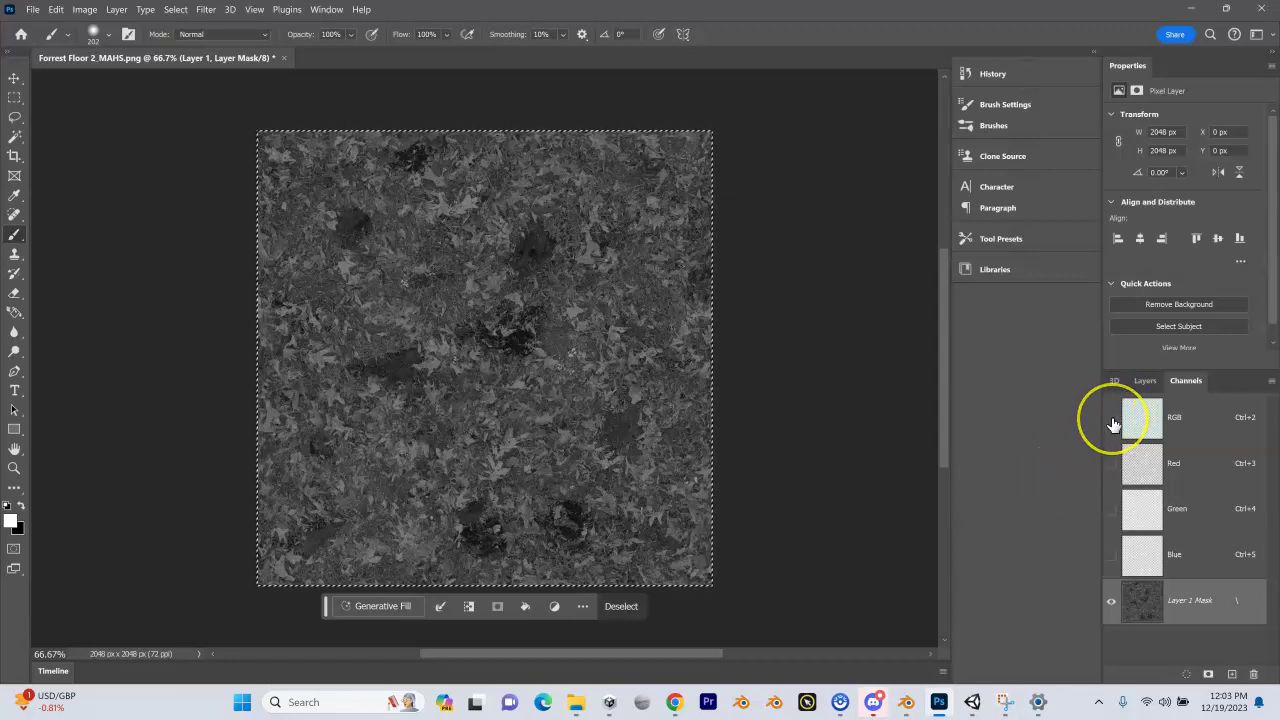
click(1112, 420)
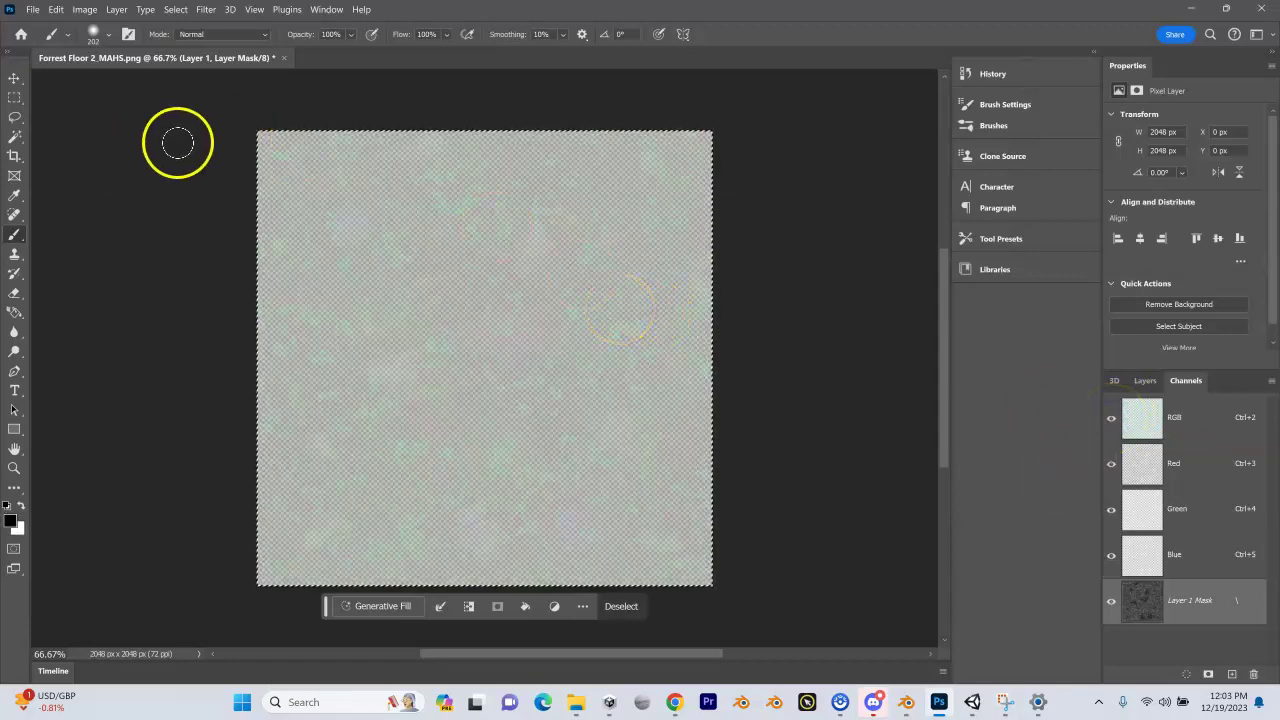
Deselect the canvas and toggle the Layer 1 Mask visibility to compare the result.
click(175, 9)
click(189, 40)
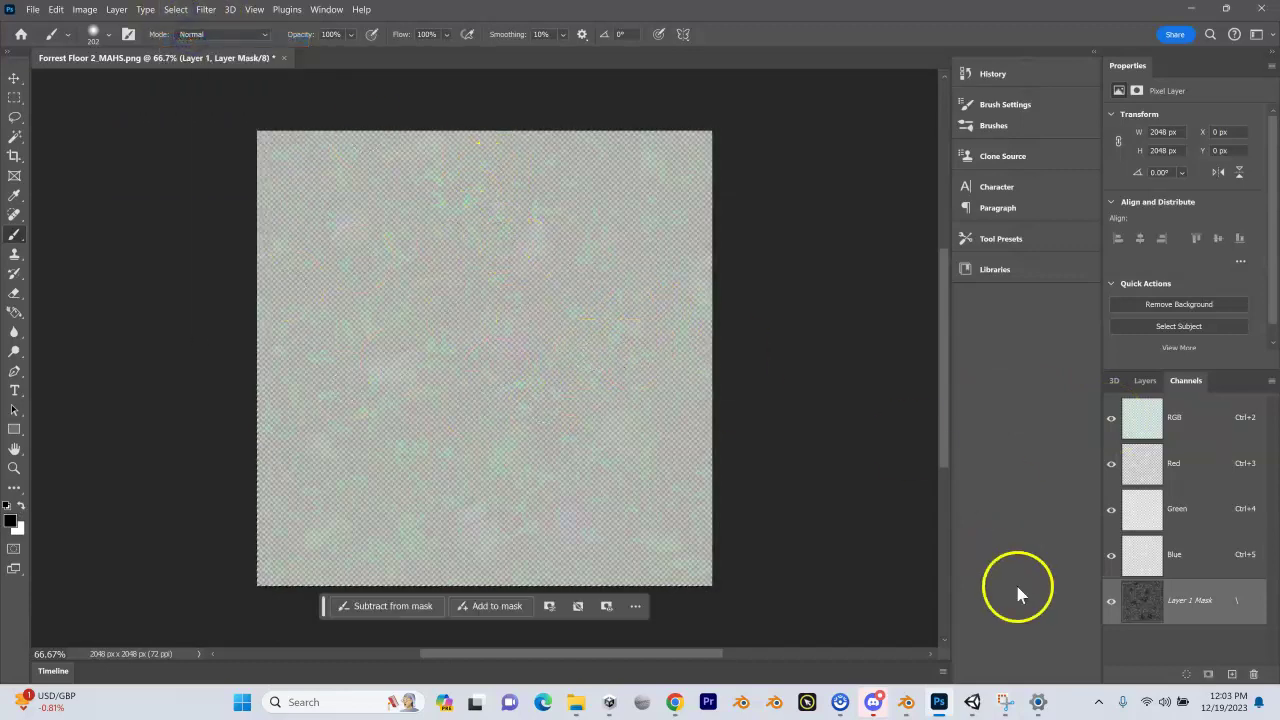
click(1111, 604)
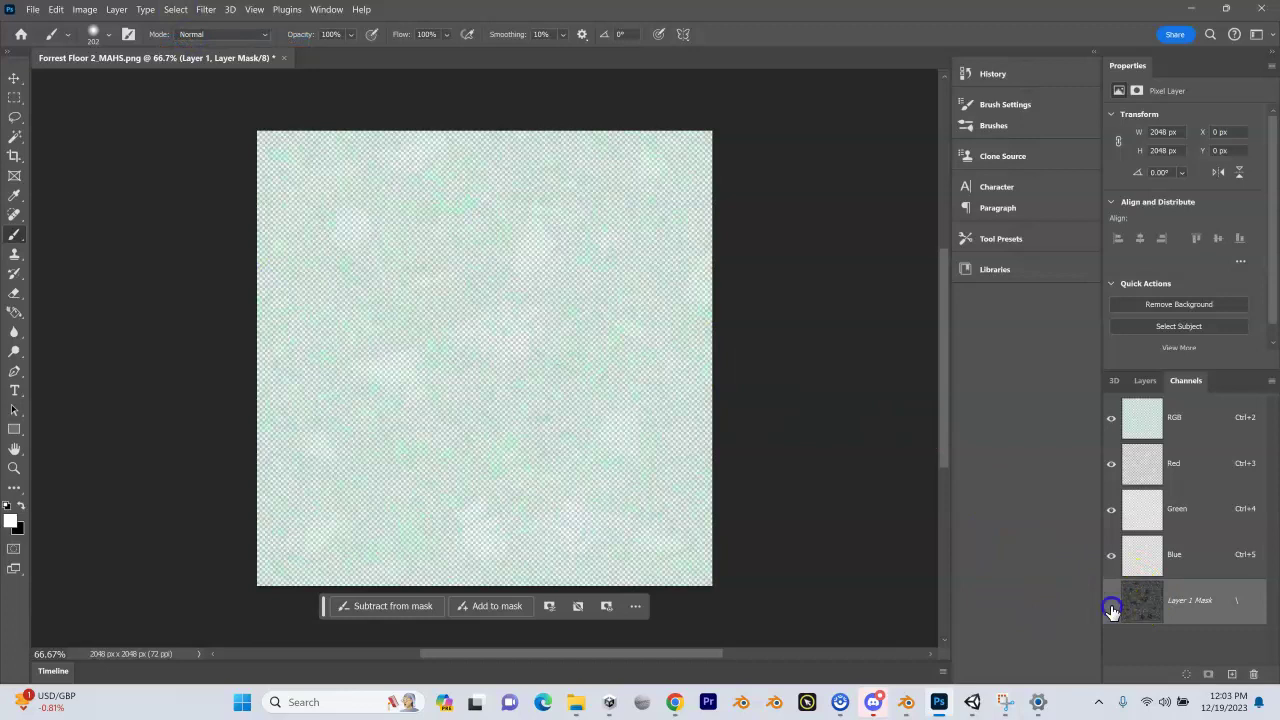
click(1111, 605)
click(1111, 605)
click(1111, 605)
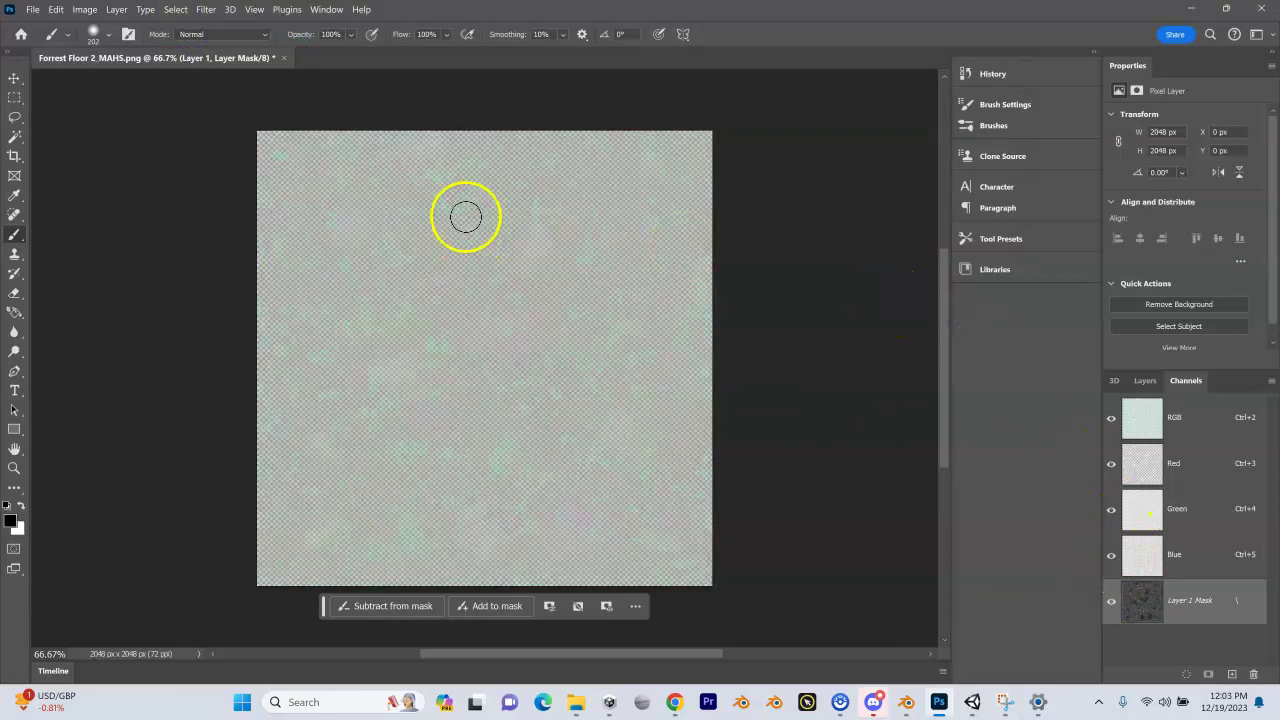
click(33, 10)
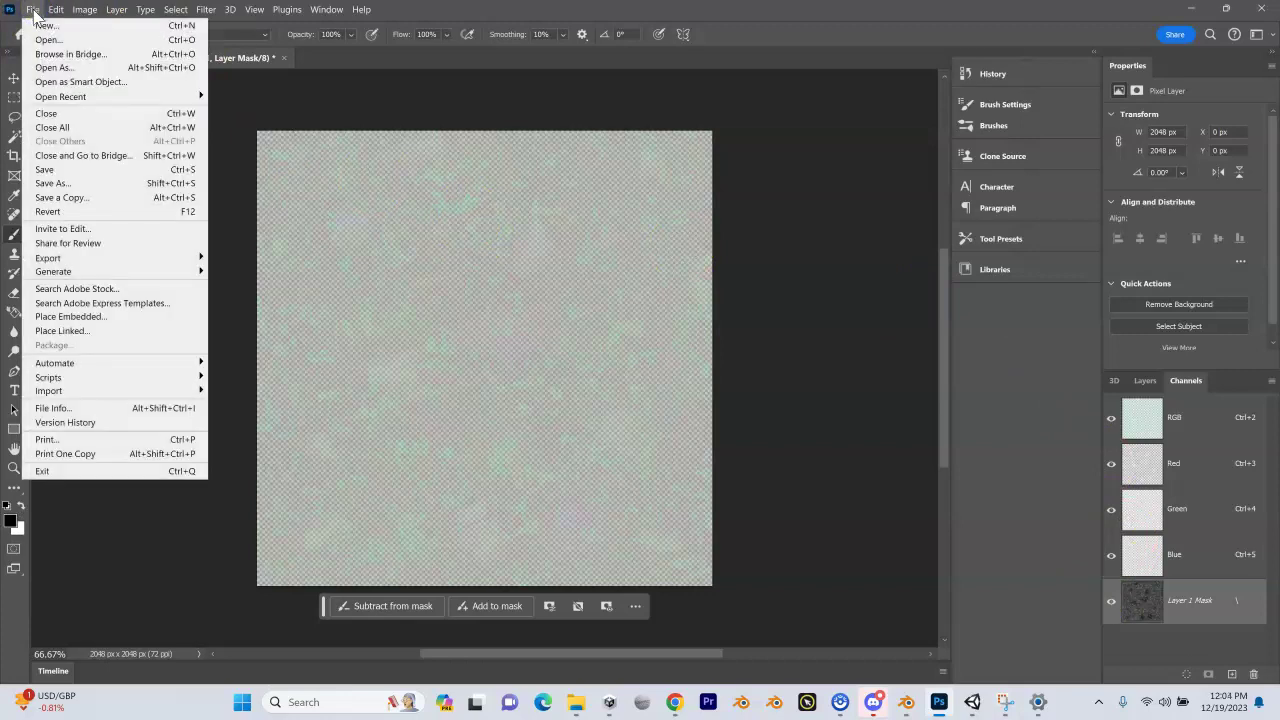
Open Export As for the texture, set to PNG at 2048 × 2048.
mouse_move(125, 259)
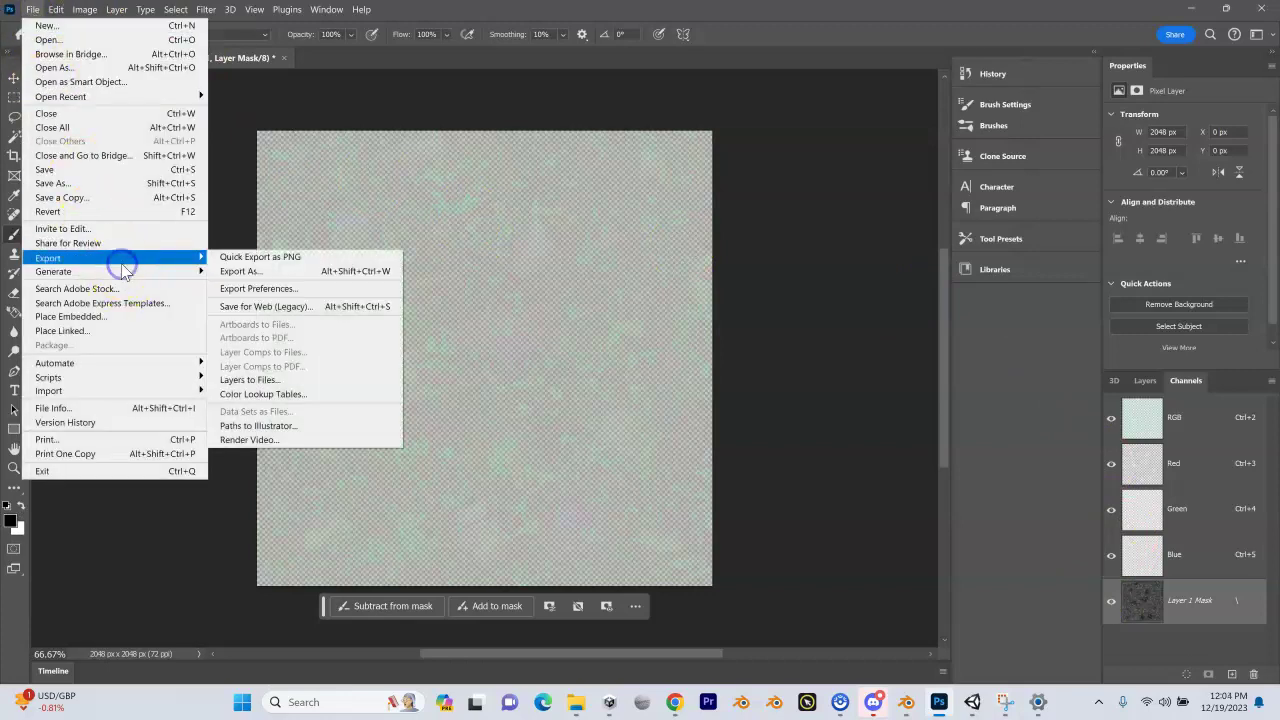
click(263, 273)
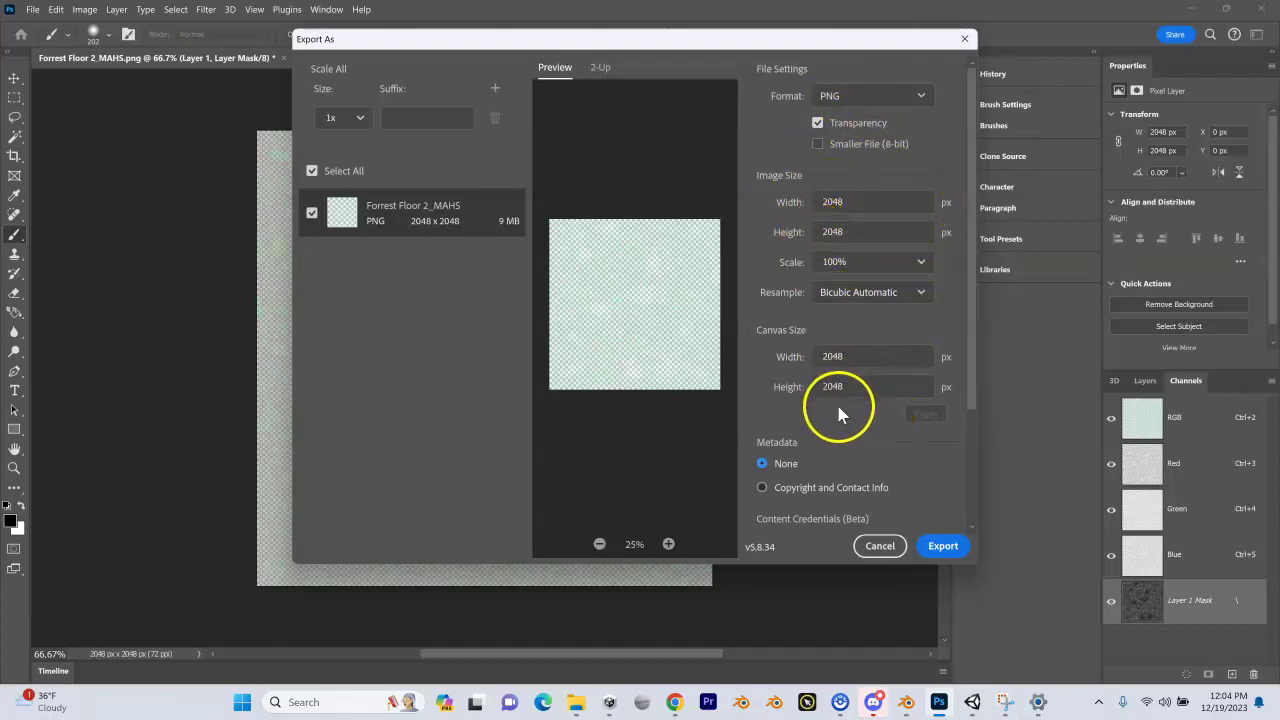
Browse the export destination to Assets > Resources > OPCD MAHS Resources > ExtraMaterials > Forrest Floor 2.
click(939, 545)
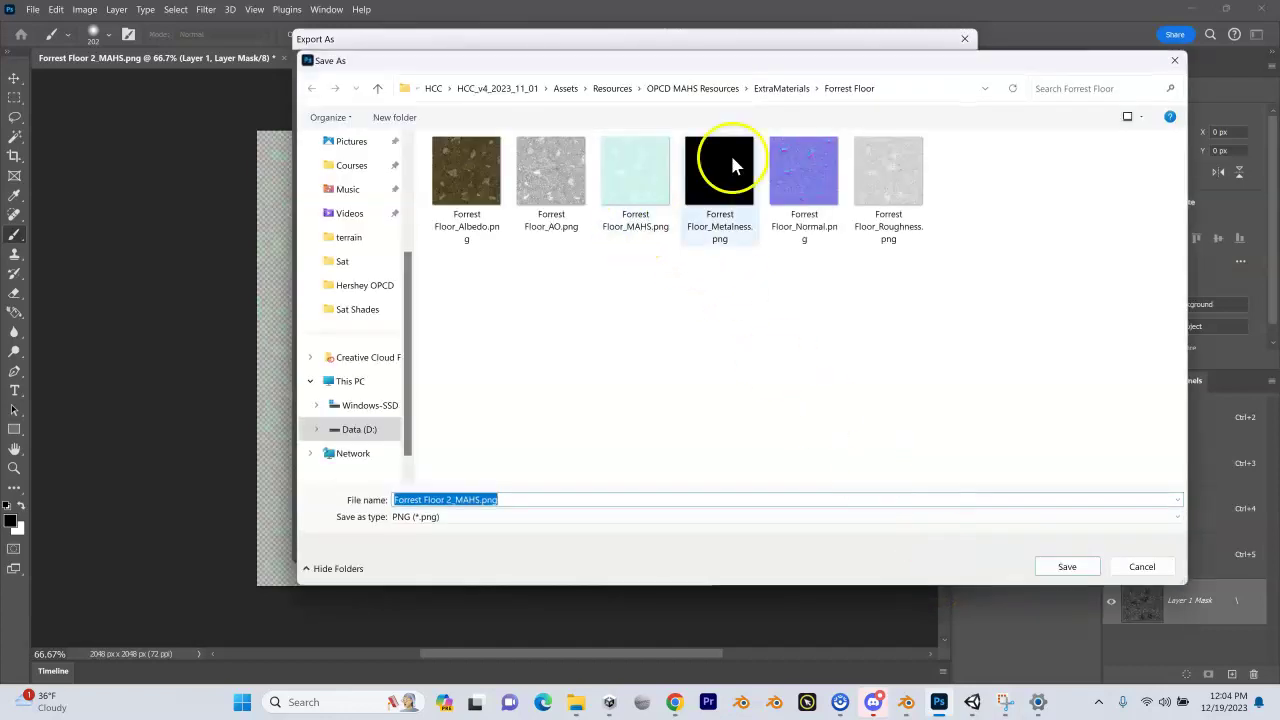
click(722, 89)
click(640, 88)
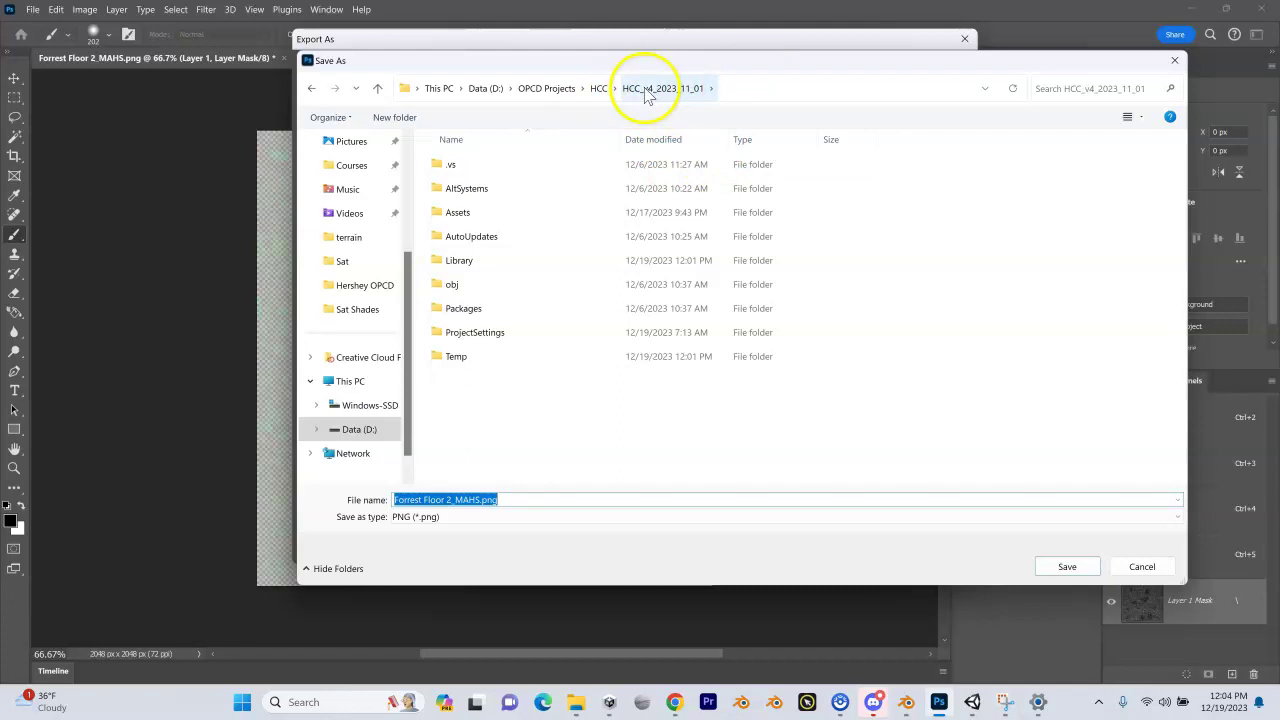
double_click(460, 212)
scroll(488, 278, down, 3)
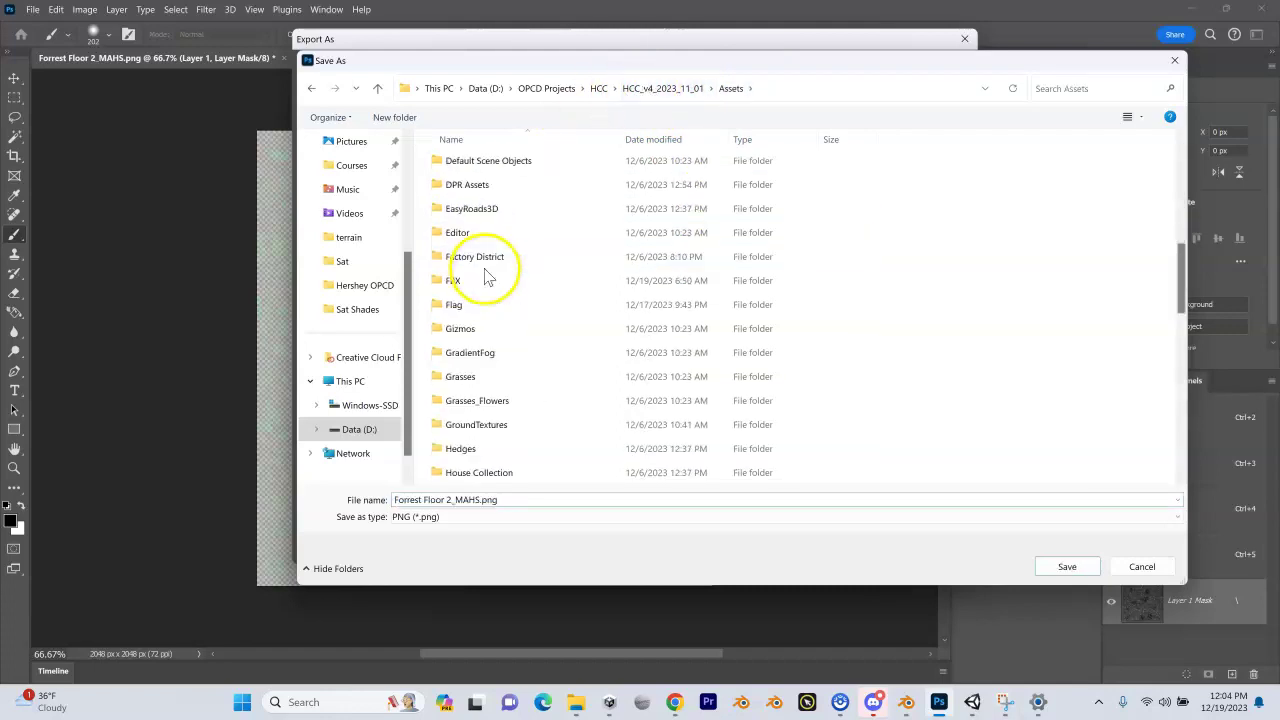
scroll(488, 278, down, 5)
double_click(466, 352)
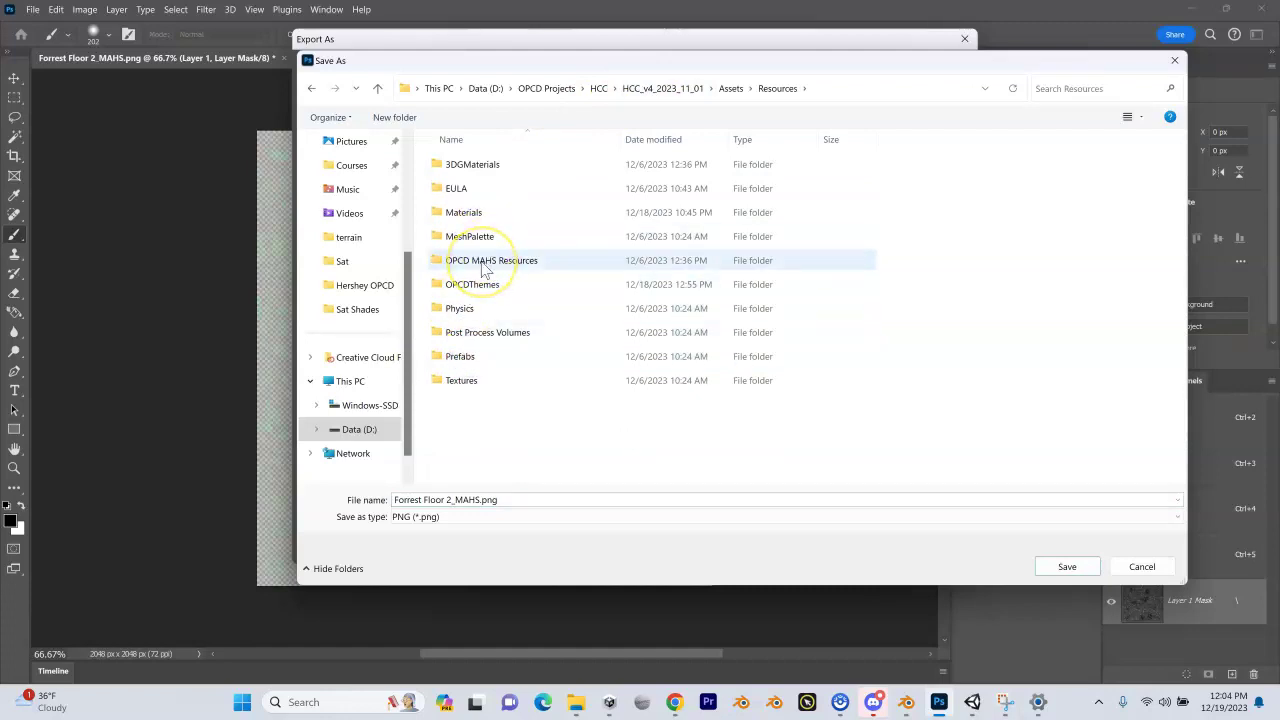
double_click(482, 262)
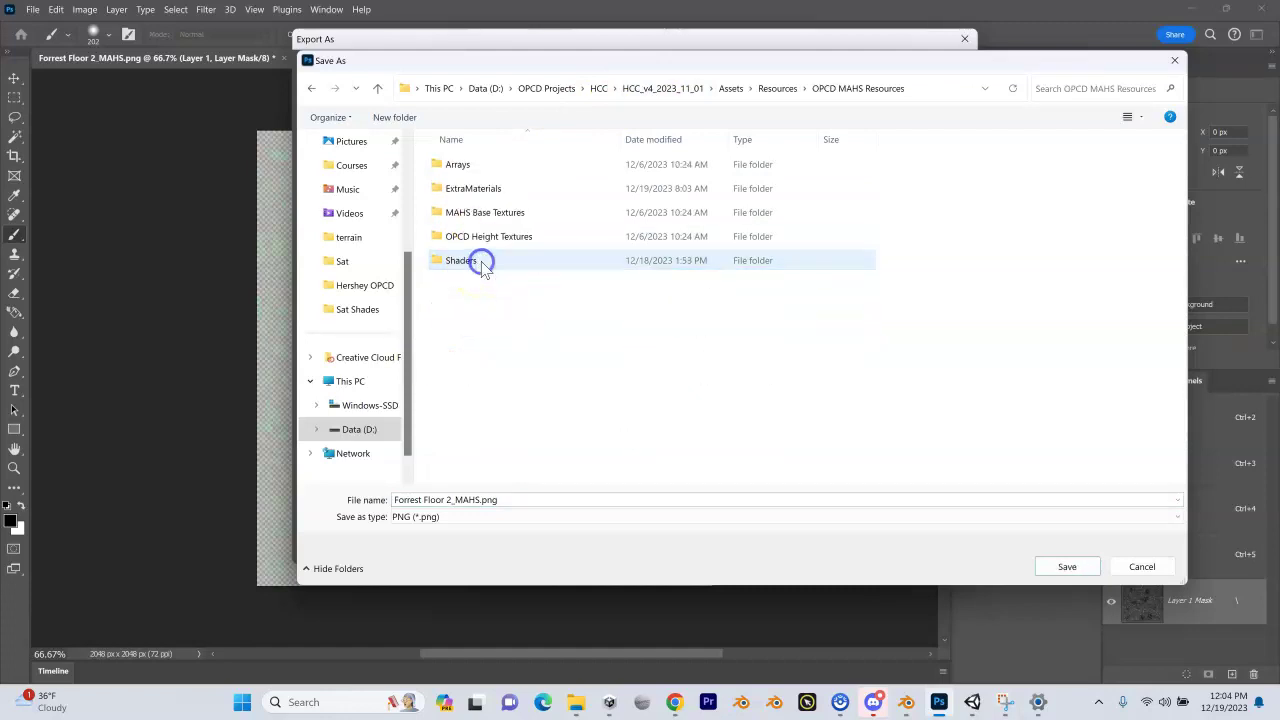
double_click(497, 193)
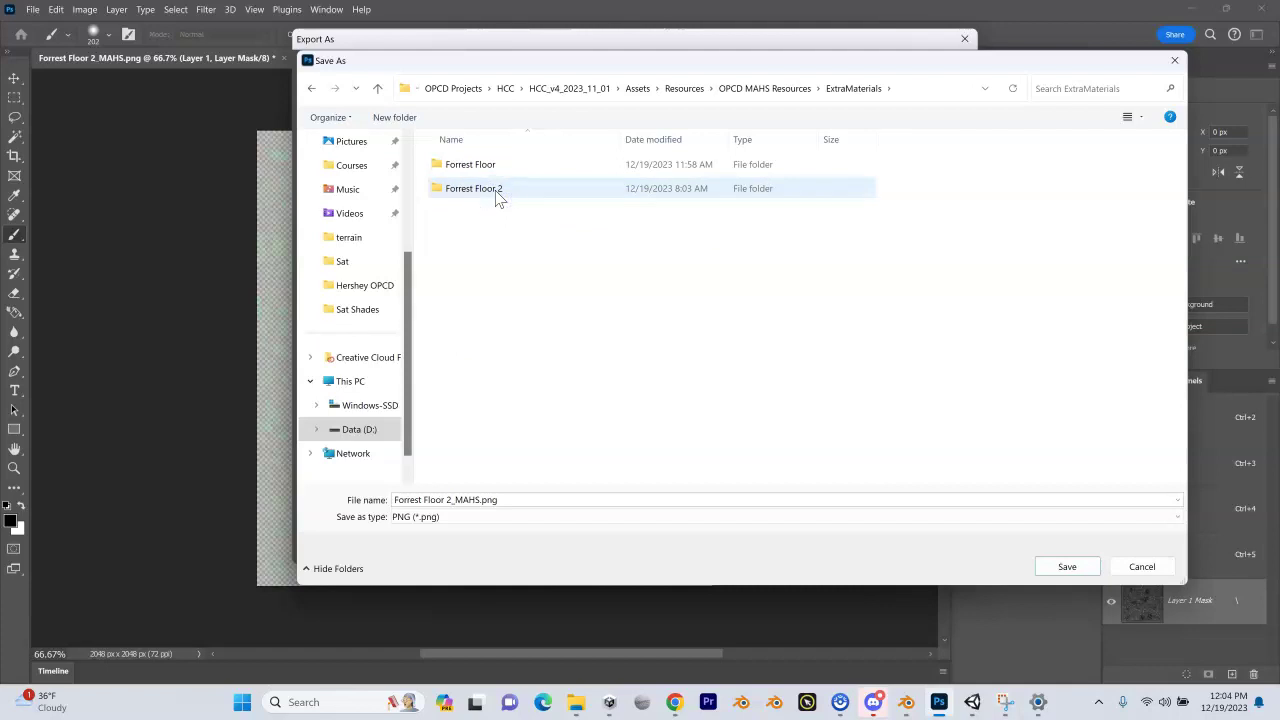
double_click(497, 191)
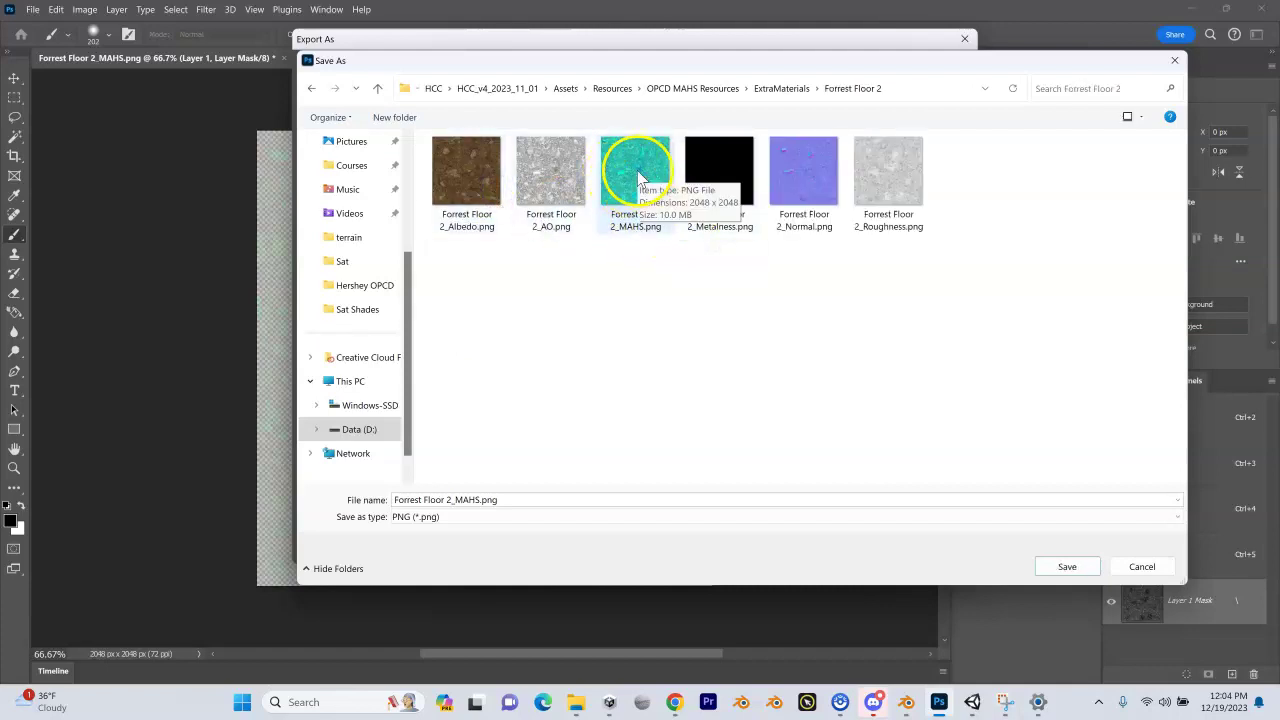
Save the PNG over Forrest Floor 2_MAHS.png, confirming the replacement.
click(638, 178)
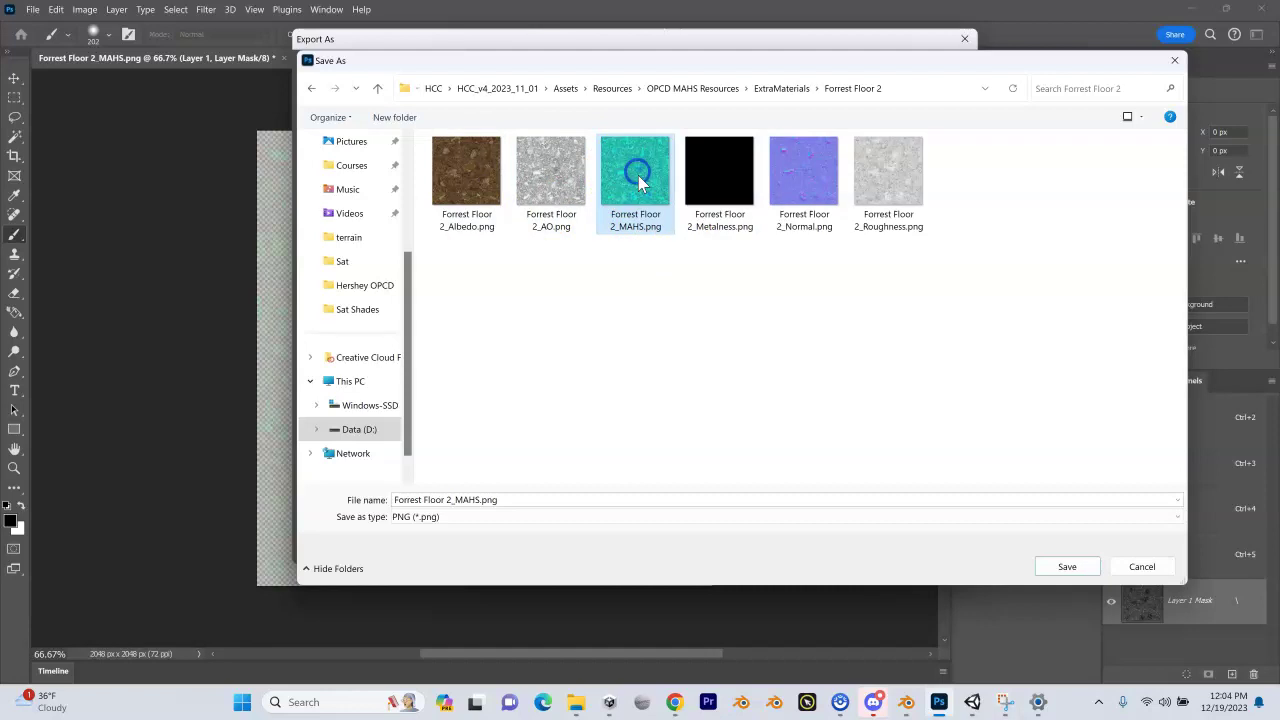
click(1066, 567)
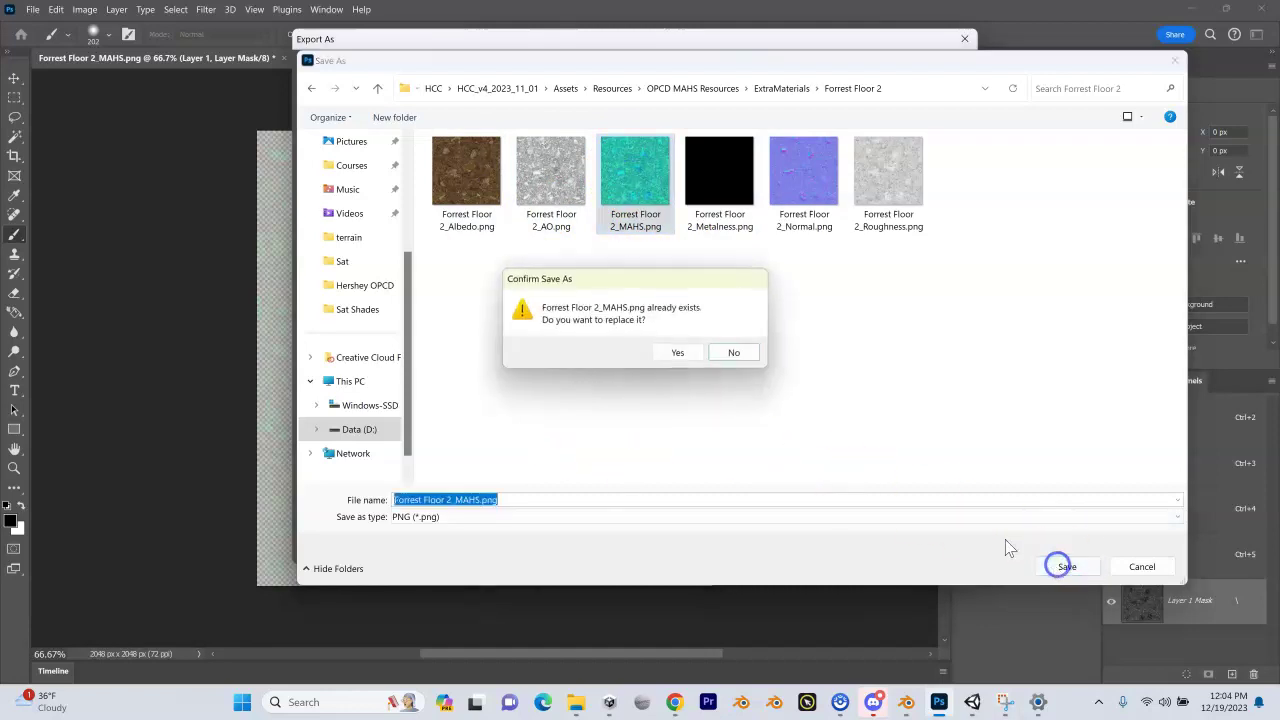
click(674, 352)
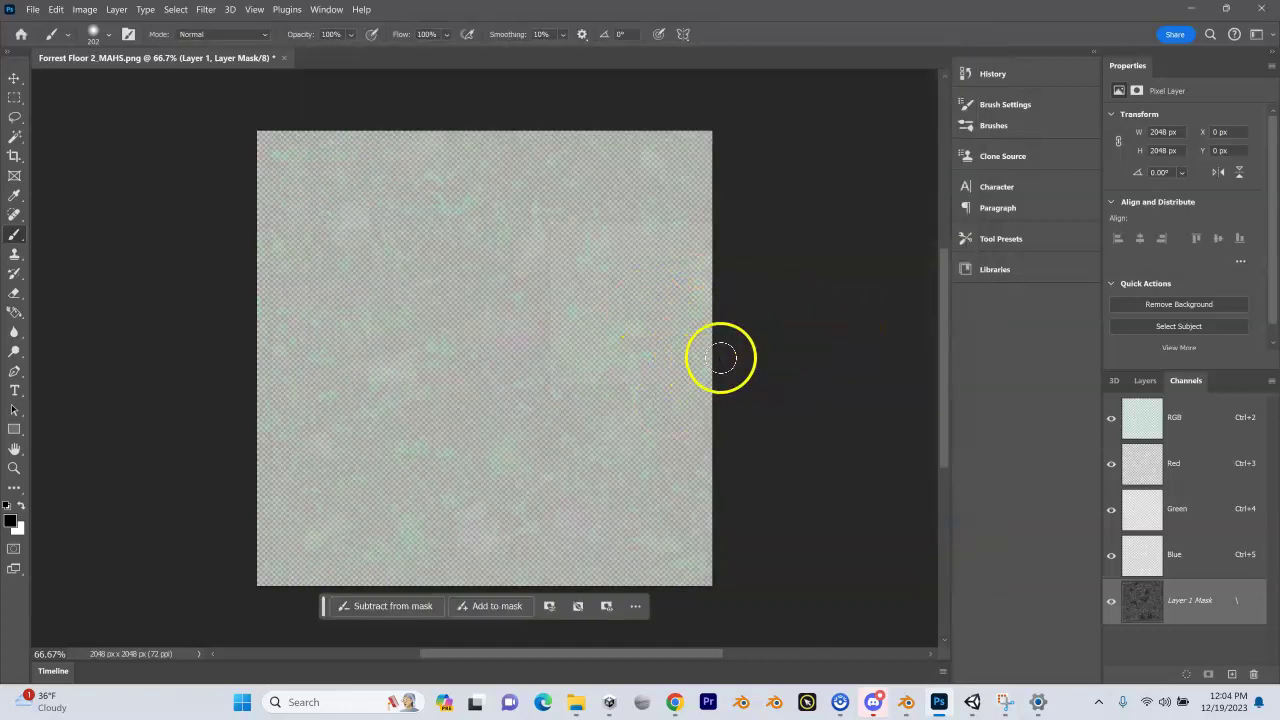
Back in Unity, reselect Forrest Floor 2_MAHS to refresh its import settings and 2048×2048 preview.
click(971, 702)
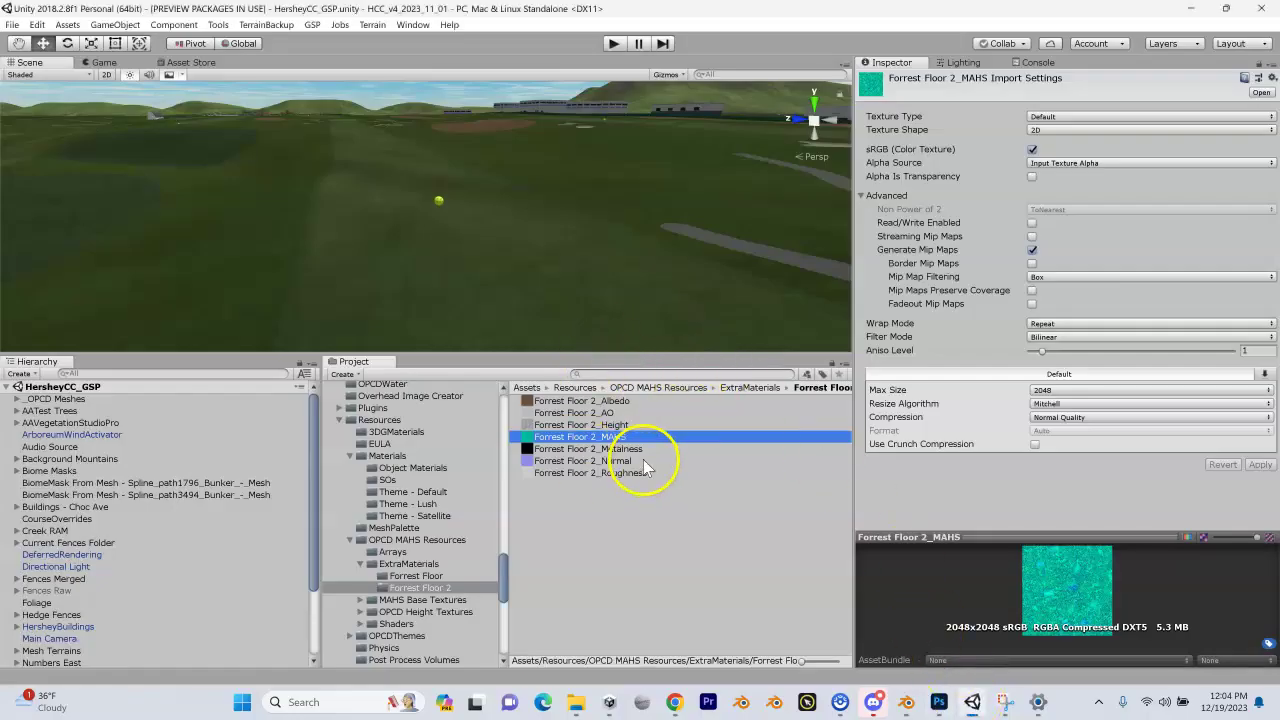
click(619, 426)
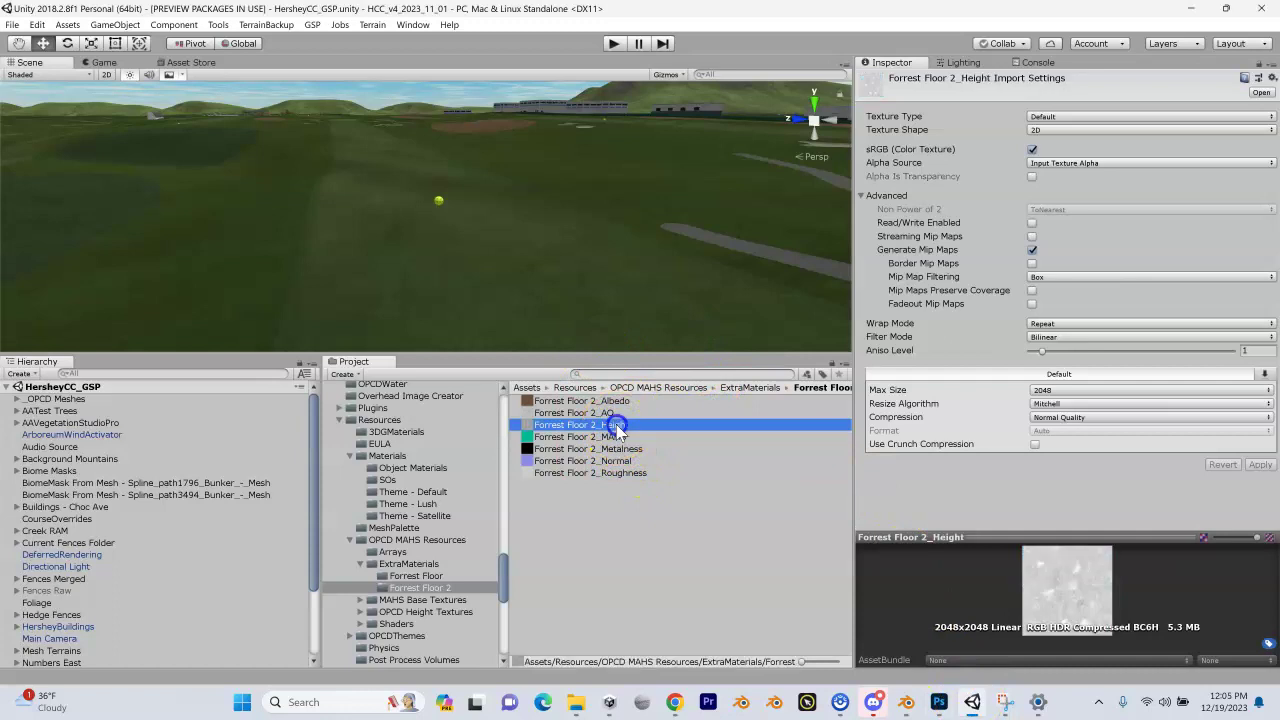
click(619, 438)
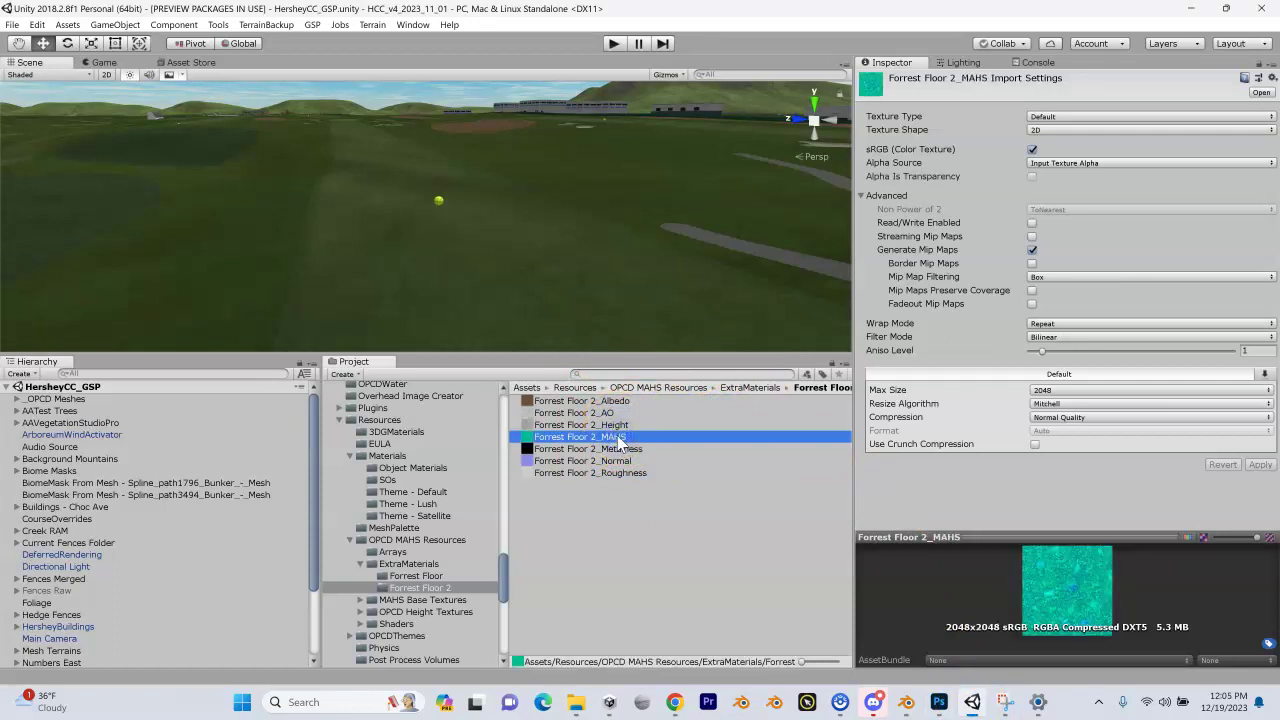